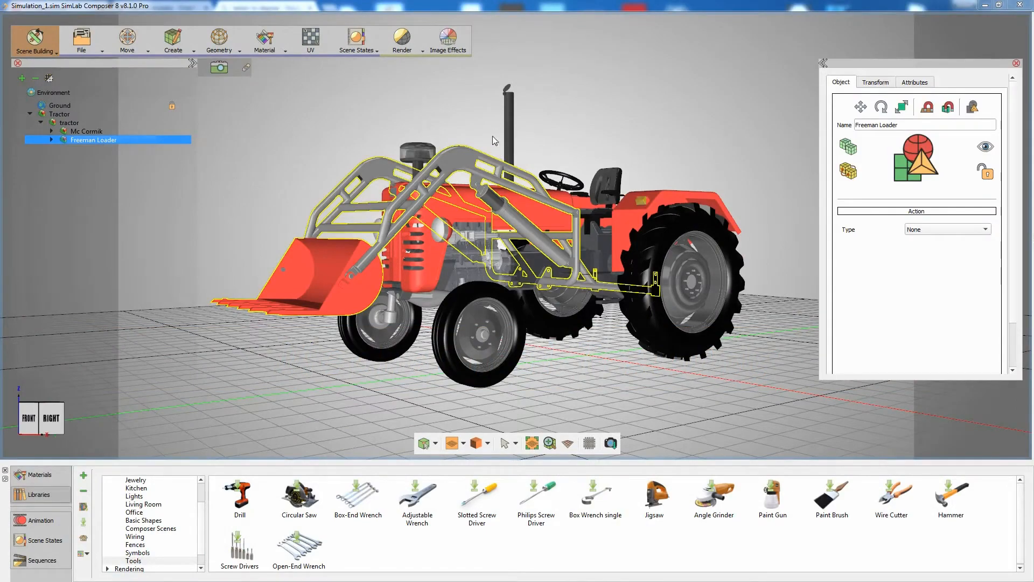
Deselect the Freeman Loader and switch from scene building to the Simulation workspace
left_click_drag(525, 114, 550, 246)
scroll(607, 278, "up", 4)
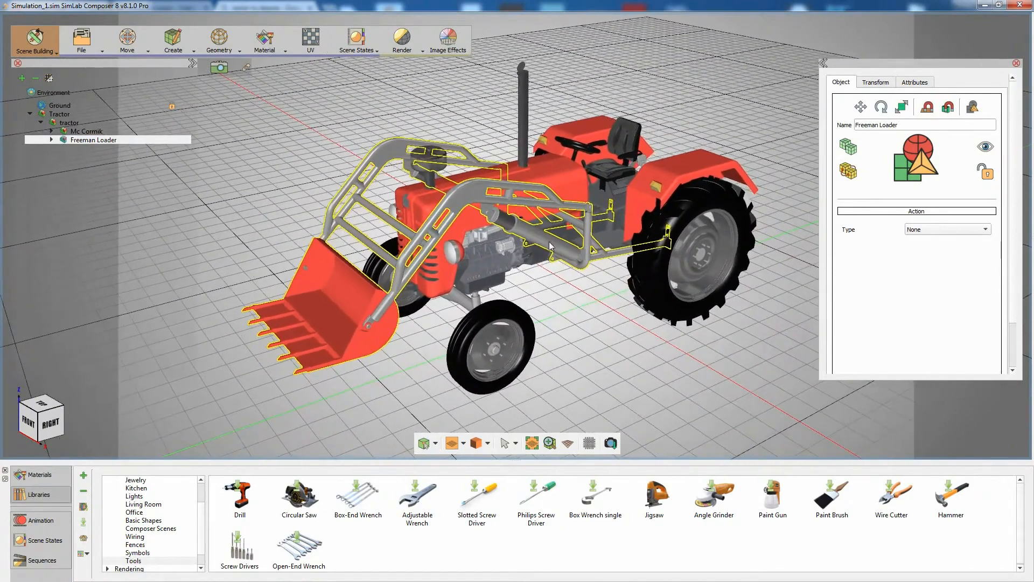
left_click(574, 292)
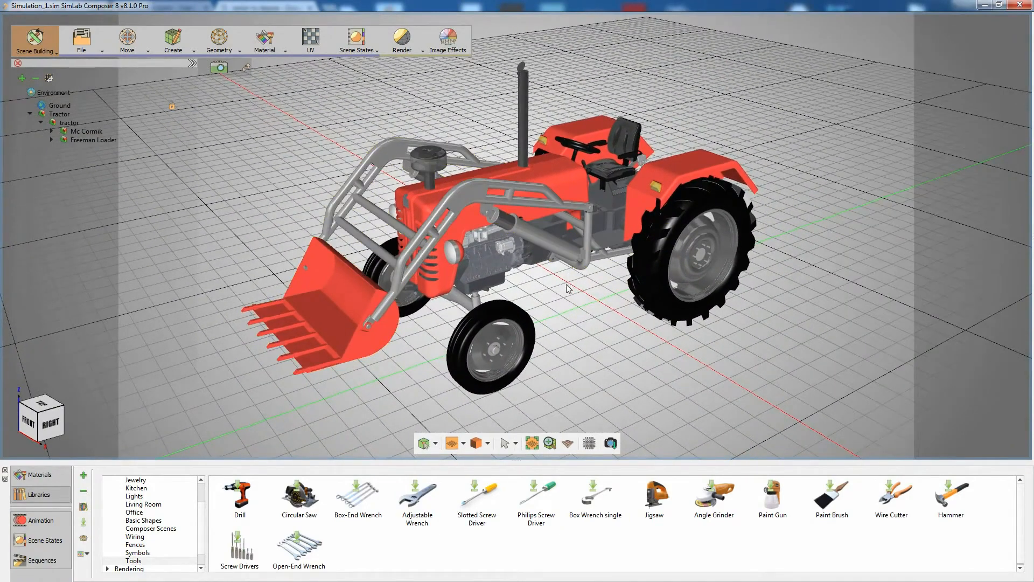
left_click(49, 51)
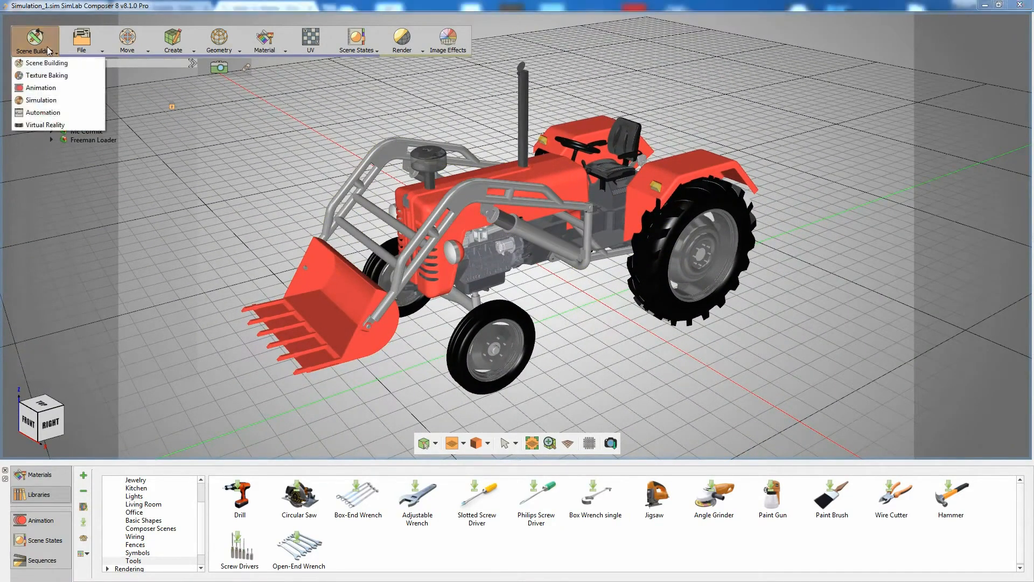
left_click(54, 101)
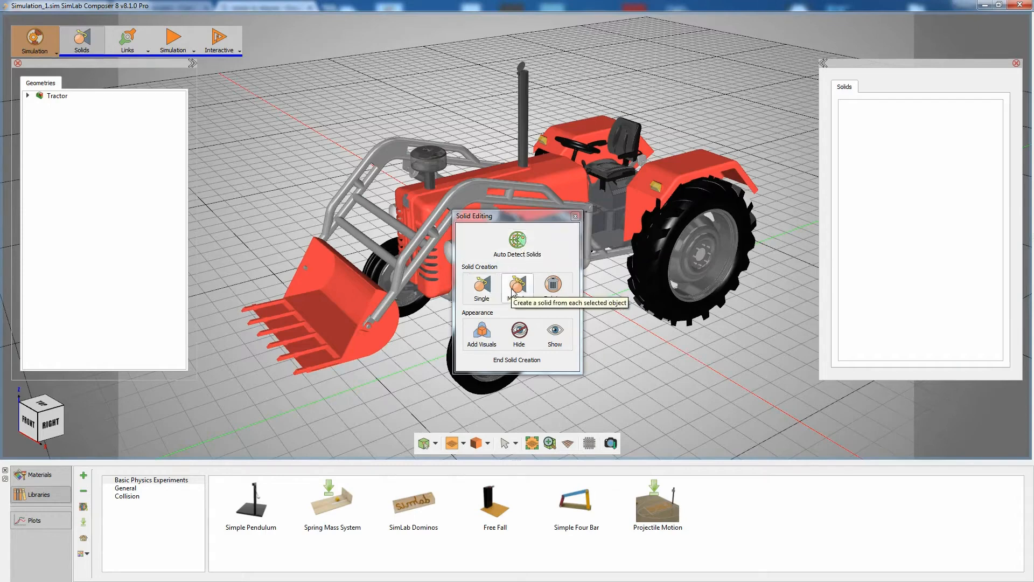
Auto-detect solids for the whole tractor model, finish solid creation and look through the resulting solids
left_click(544, 246)
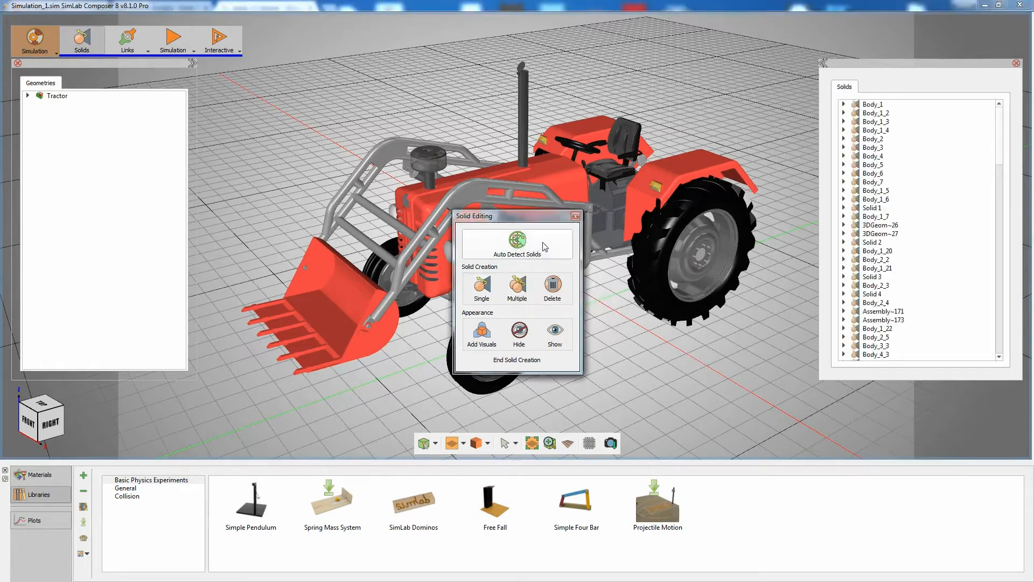
left_click(538, 359)
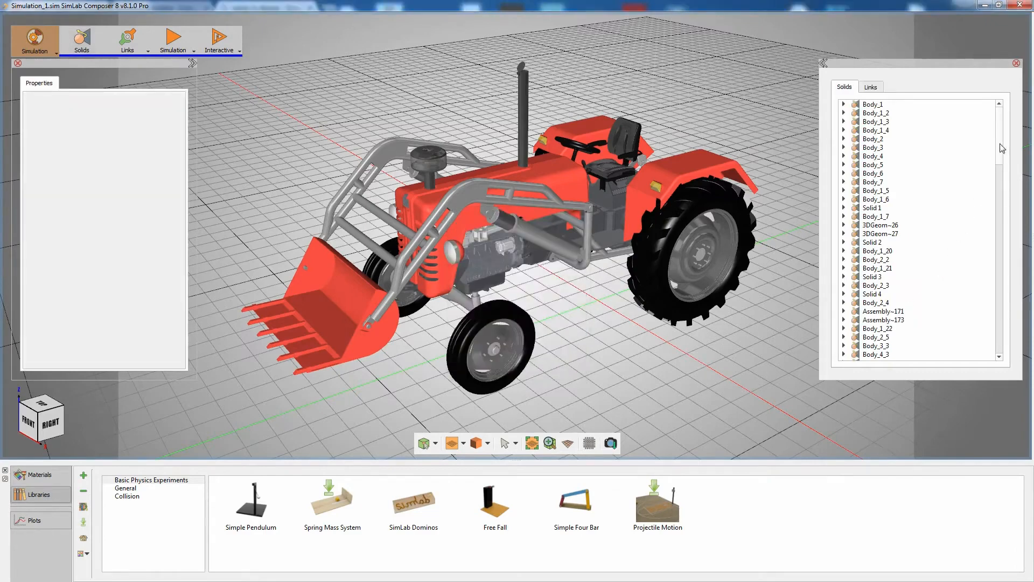
scroll(1000, 159, "down", 2)
scroll(1000, 160, "down", 15)
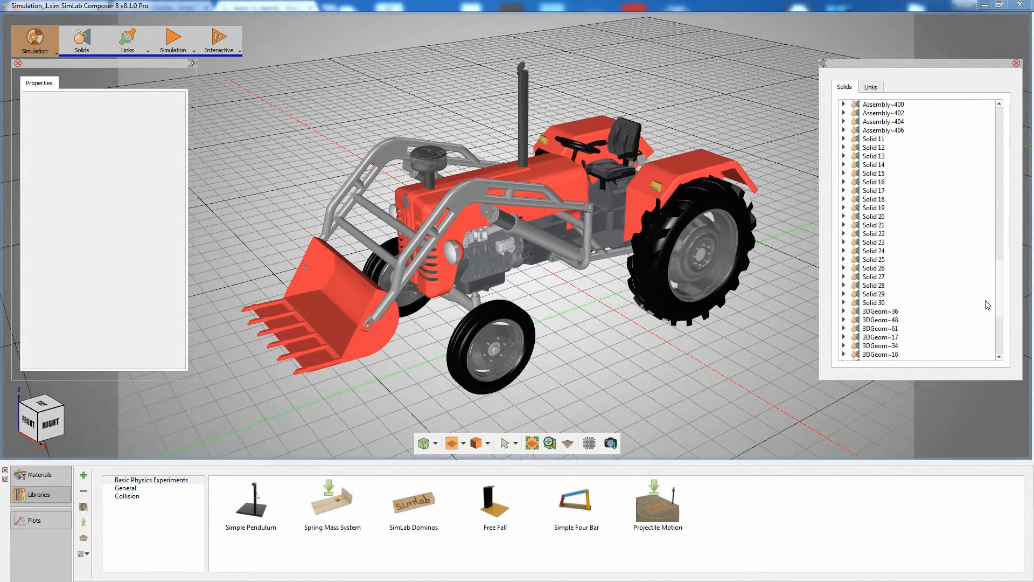
left_click_drag(994, 341, 994, 139)
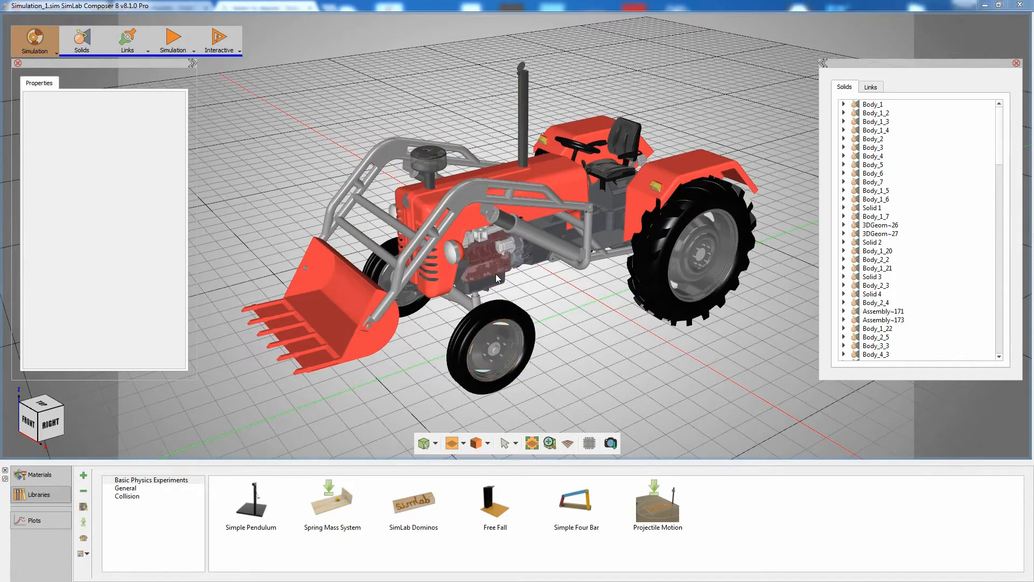
Reopen solid editing and delete all of the auto-detected solids
left_click(90, 50)
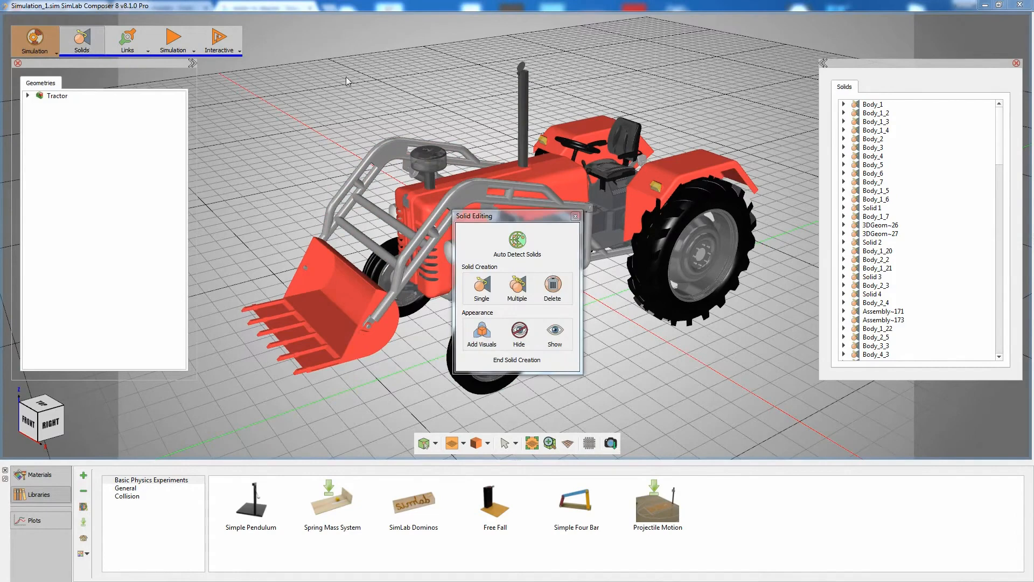
left_click(870, 105)
left_click_drag(999, 124, 1012, 330)
left_click(923, 355, "shift")
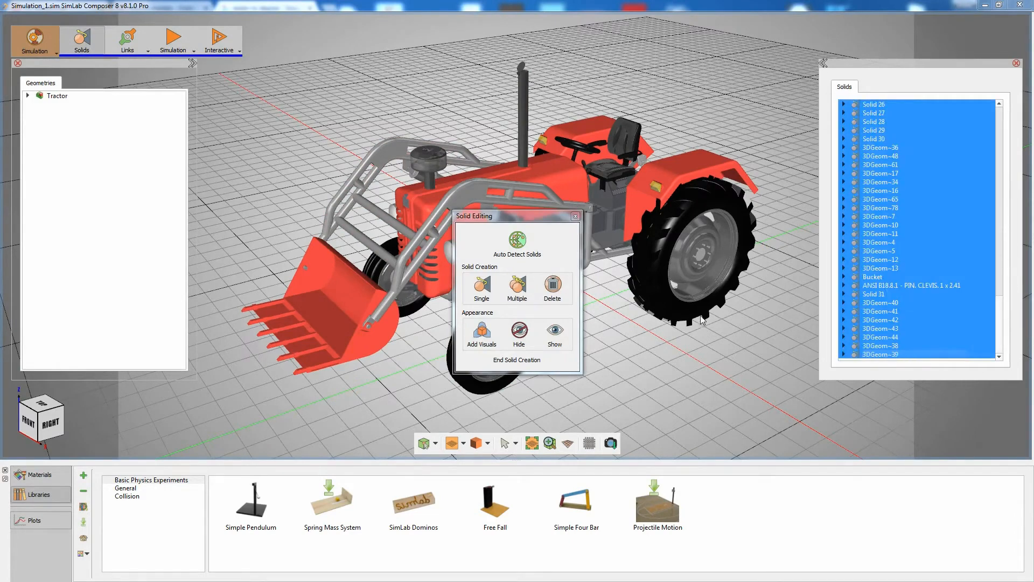
left_click(553, 291)
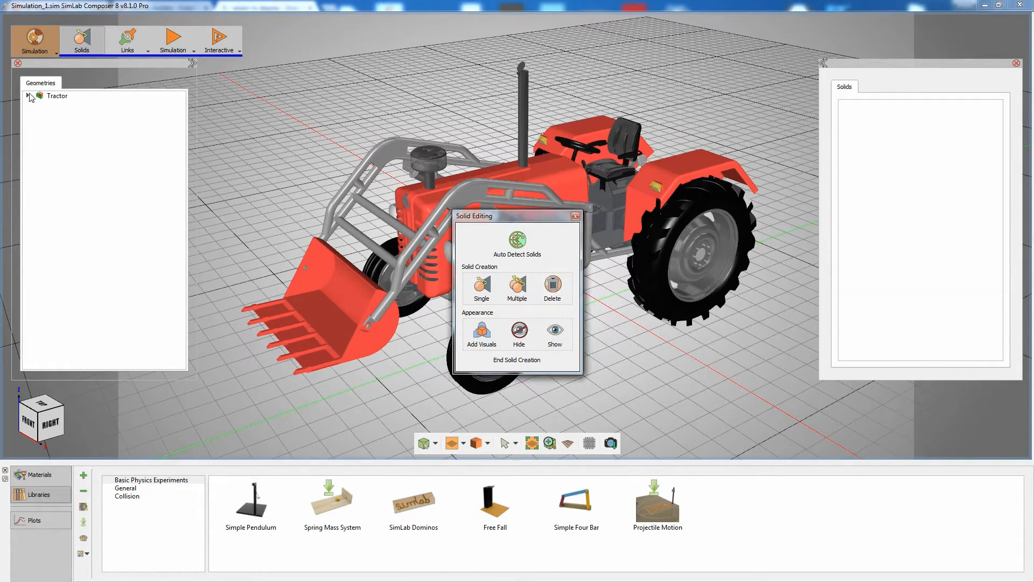
Create a separate solid from each Freeman Loader part, from Cyl Rod_L through Cyl Tube_L, and end solid creation
left_click(28, 95)
left_click(38, 104)
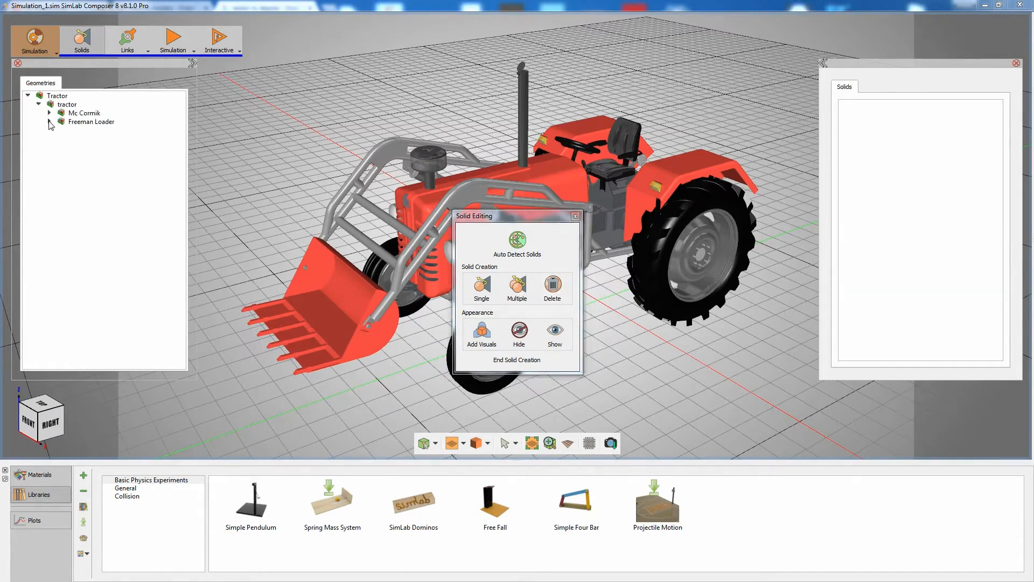
left_click(49, 121)
left_click(85, 131)
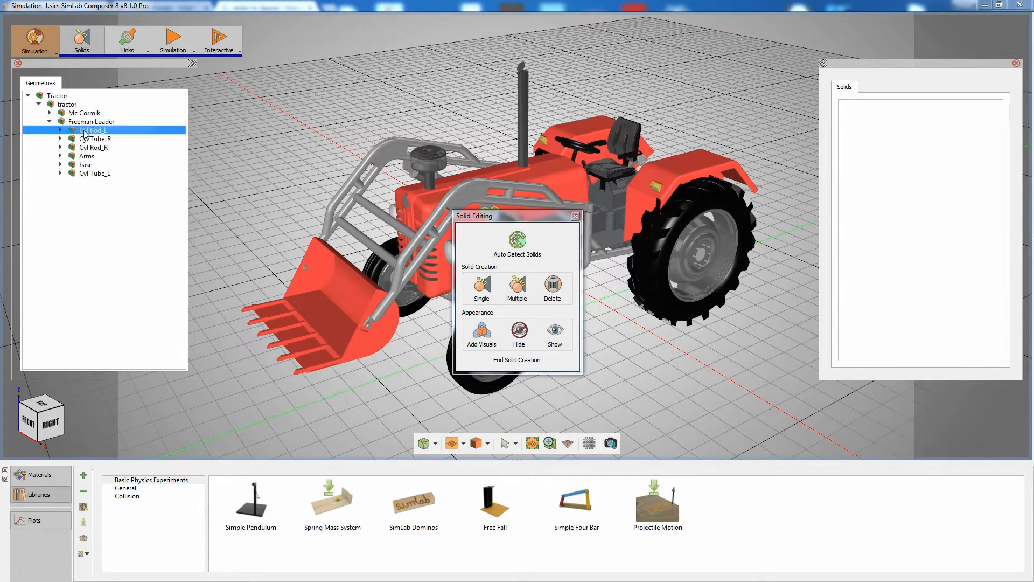
left_click(86, 173, "shift")
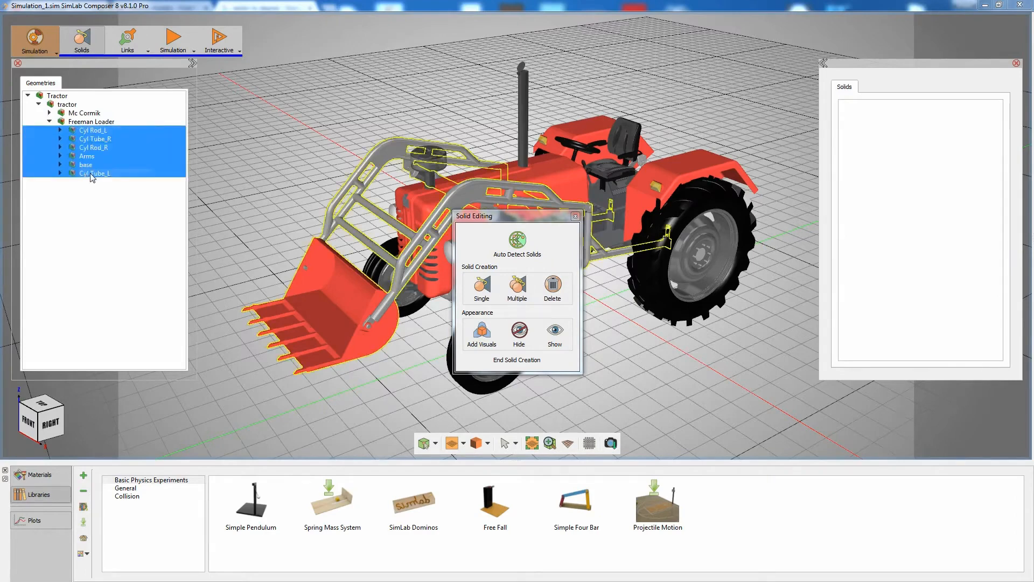
left_click(512, 290)
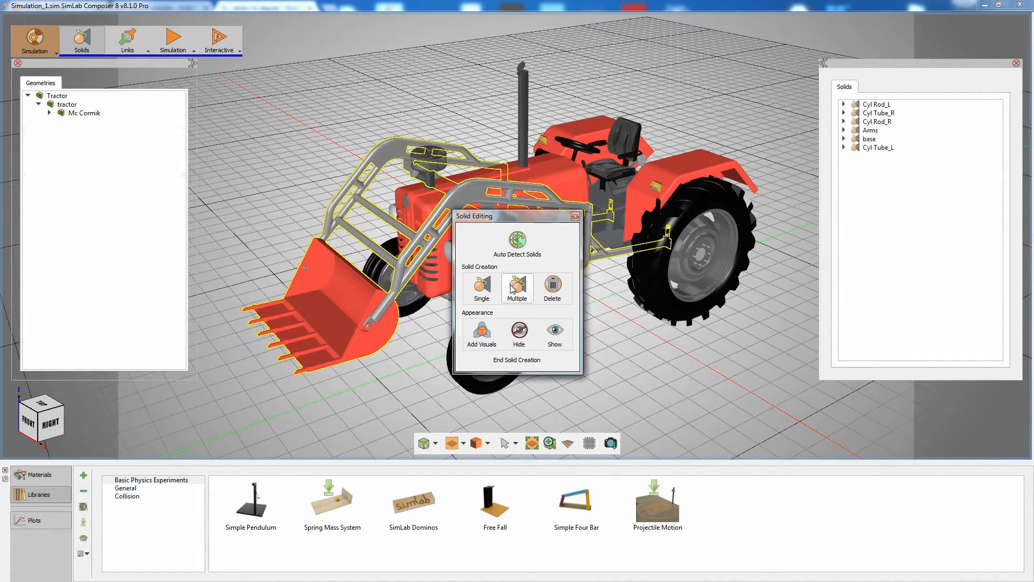
left_click(525, 360)
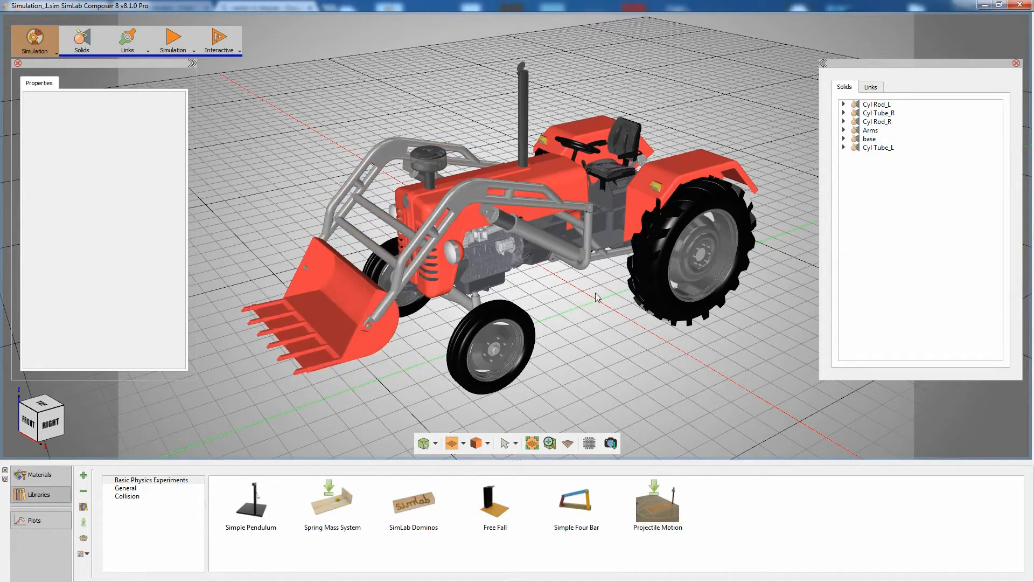
Add a revolute joint with the loader base as first solid and Arms as second solid
middle_click_drag(596, 295, 537, 302)
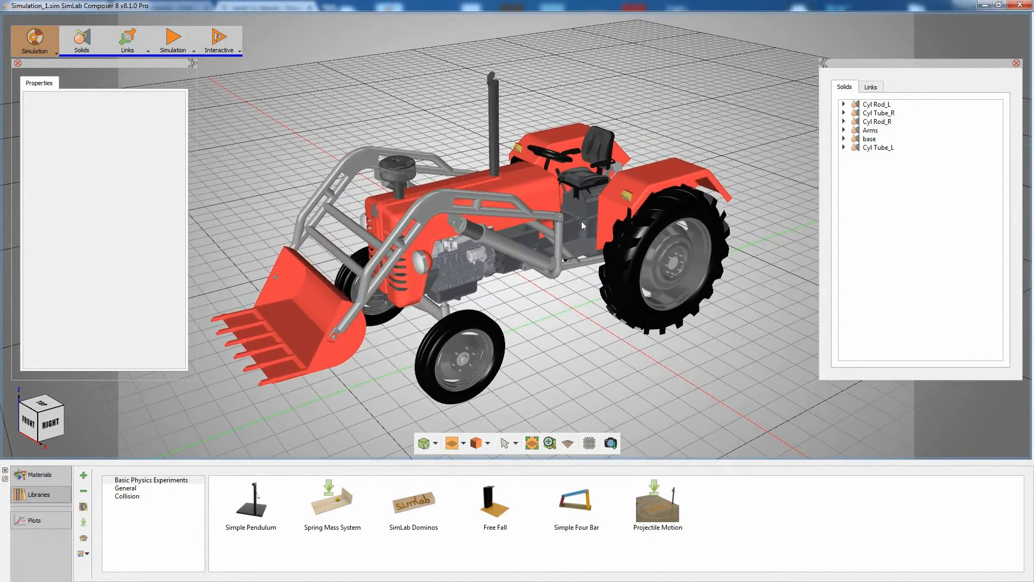
scroll(585, 223, "up", 5)
scroll(579, 335, "down", 3)
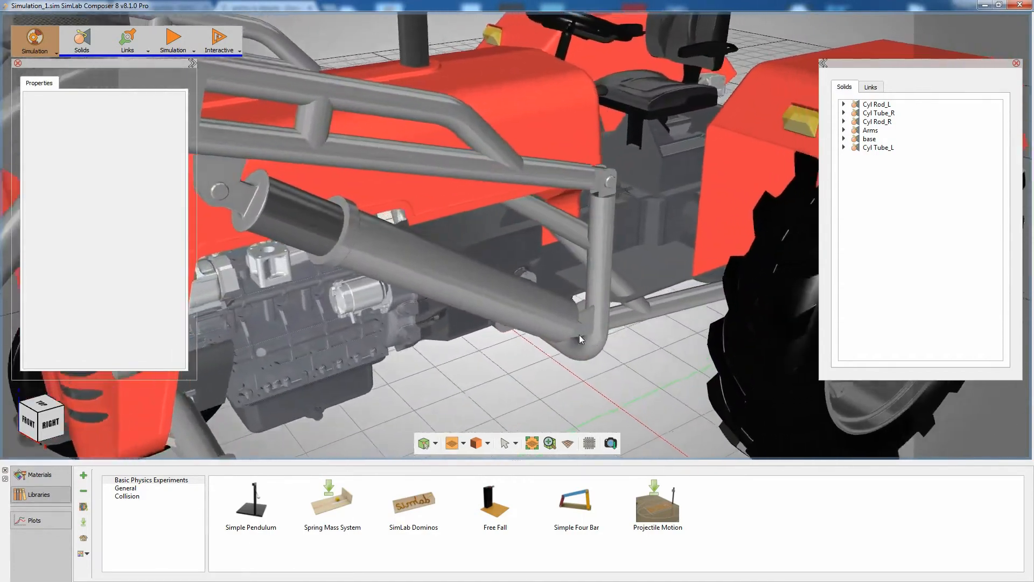
middle_click_drag(579, 335, 531, 343)
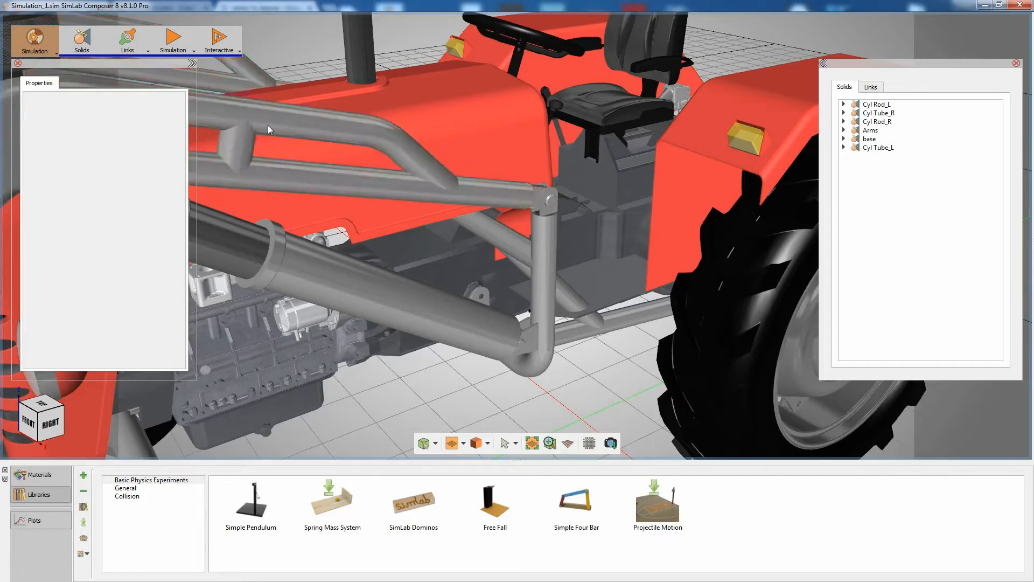
left_click(120, 44)
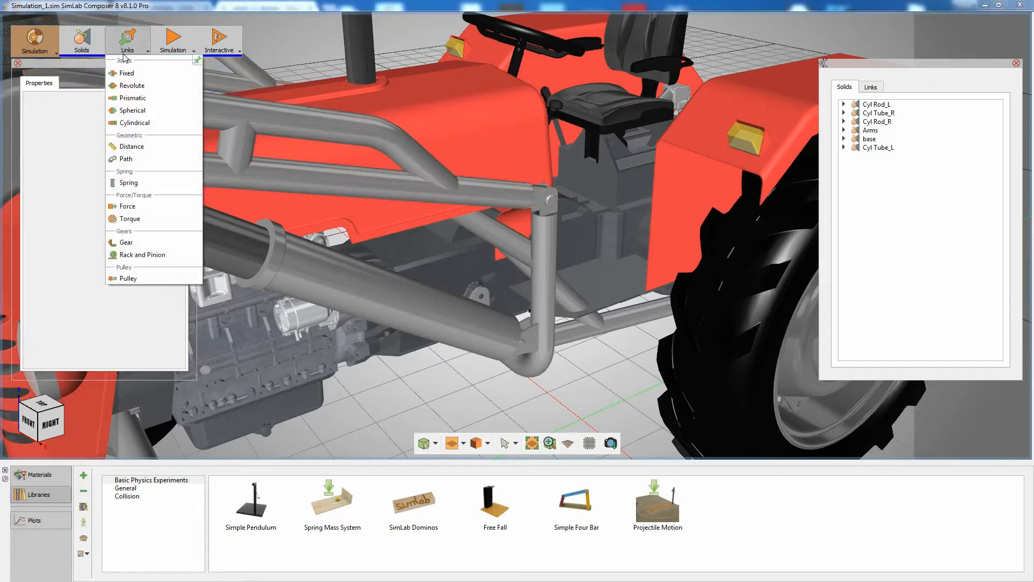
left_click(135, 87)
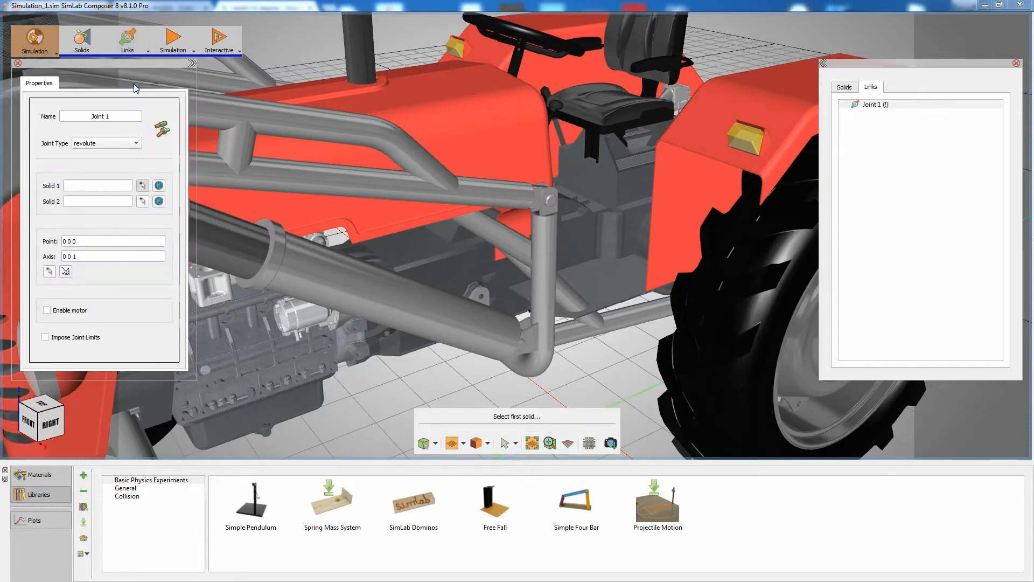
left_click(545, 226)
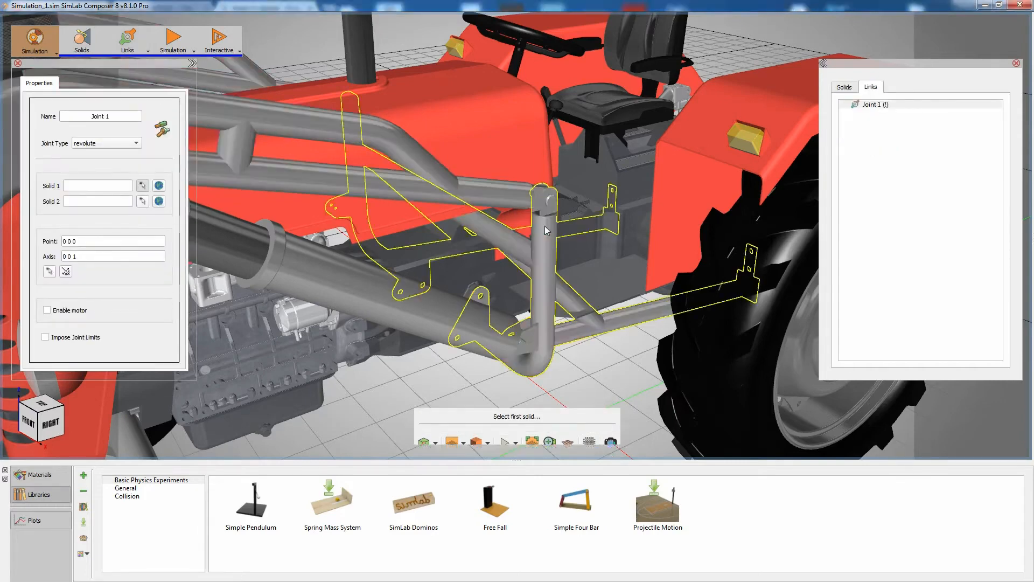
left_click(509, 200)
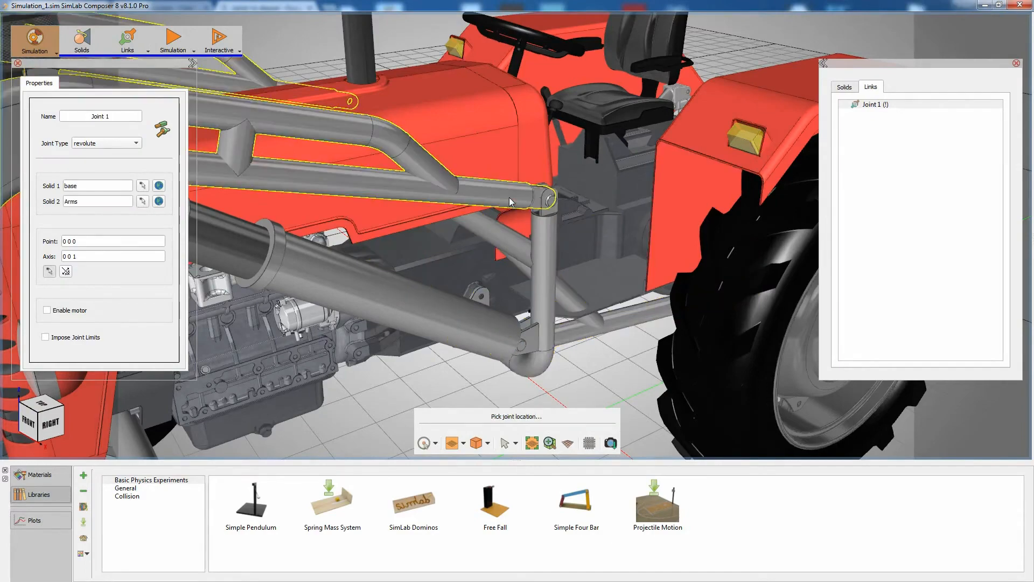
Locate the base-to-Arms revolute joint at the circular pin on top of the base's vertical post
middle_click_drag(522, 216, 604, 317)
scroll(609, 324, "up", 3)
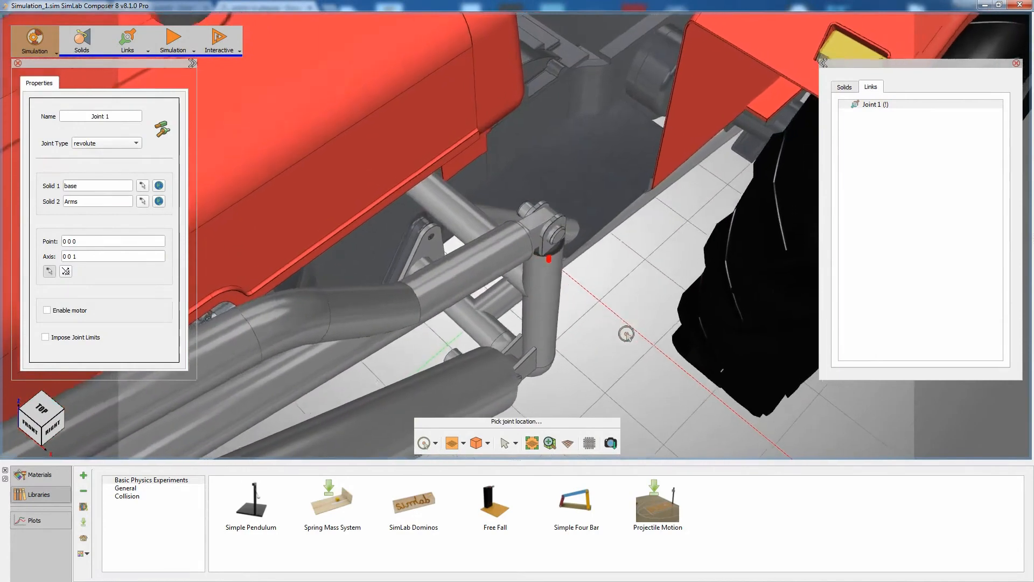
scroll(626, 334, "up", 3)
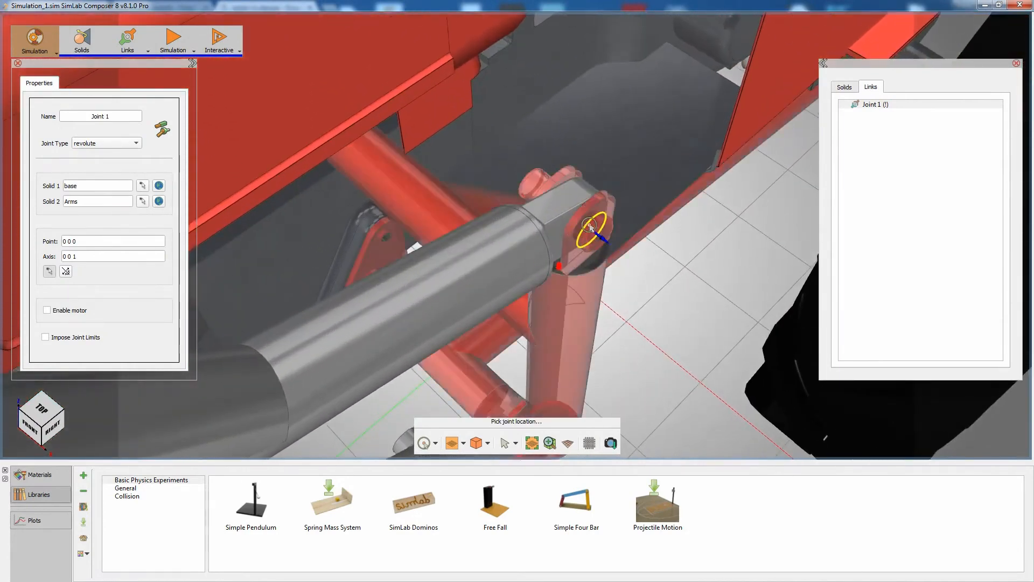
left_click(590, 228)
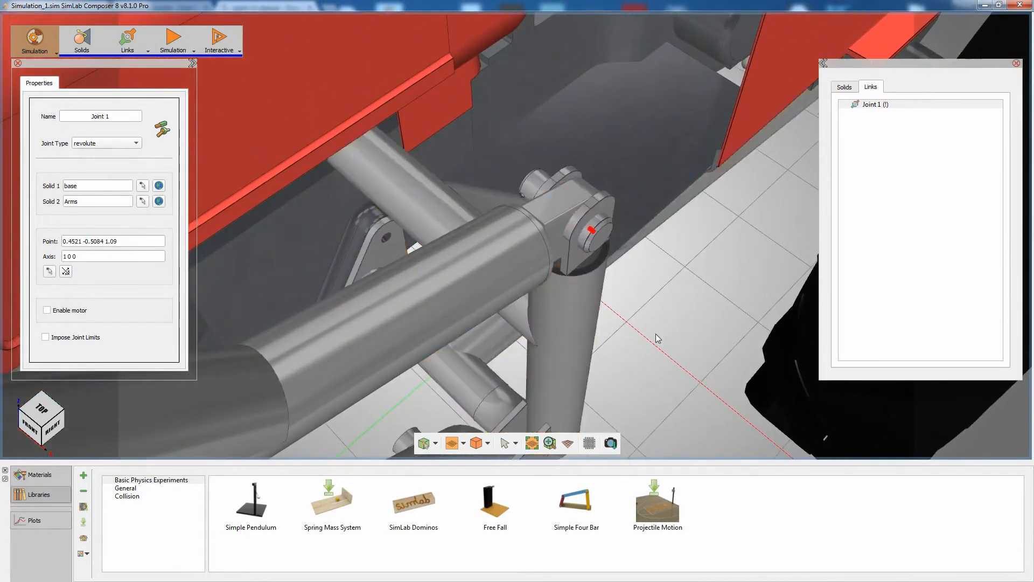
Add a second revolute joint with base as first solid and Cyl Tube_L as second solid
scroll(668, 364, "down", 4)
middle_click_drag(629, 336, 588, 332)
scroll(575, 294, "down", 2)
middle_click_drag(575, 294, 409, 195)
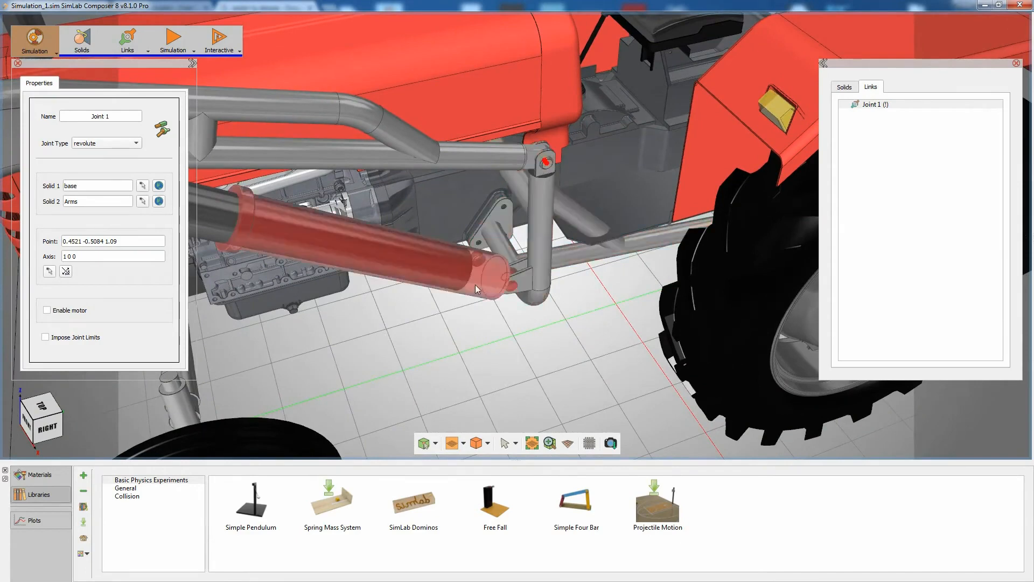
left_click(134, 49)
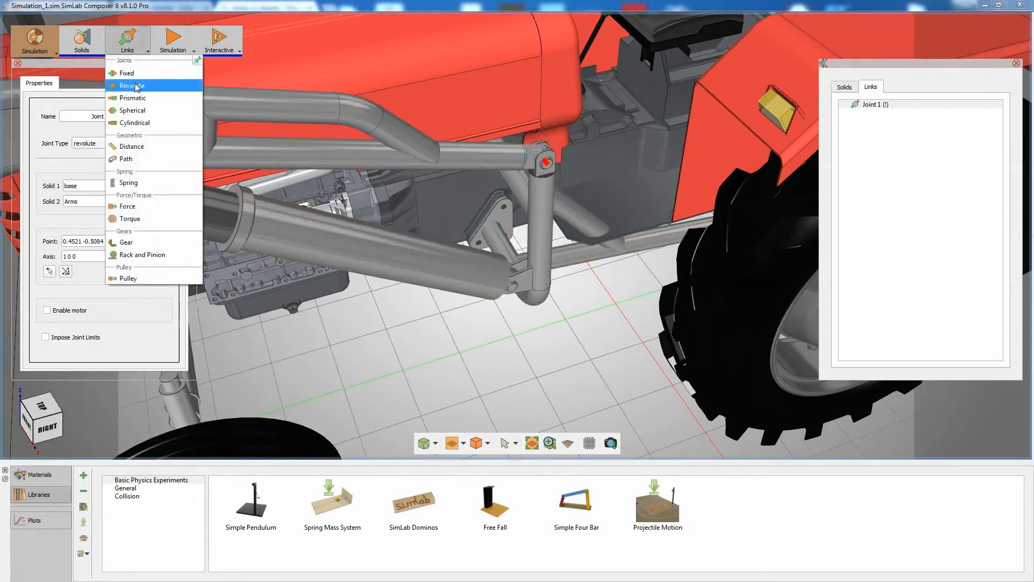
left_click(133, 85)
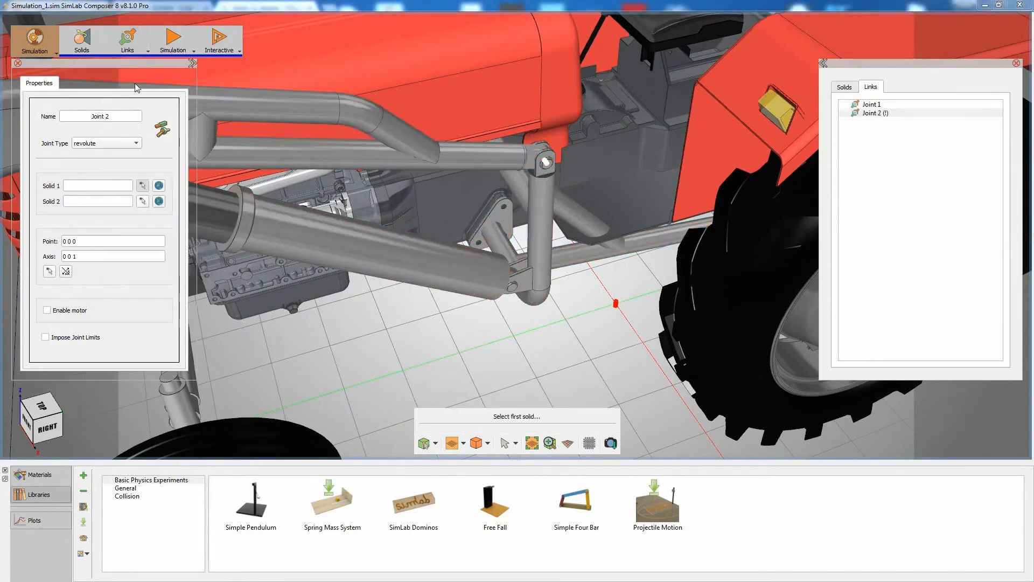
left_click(533, 265)
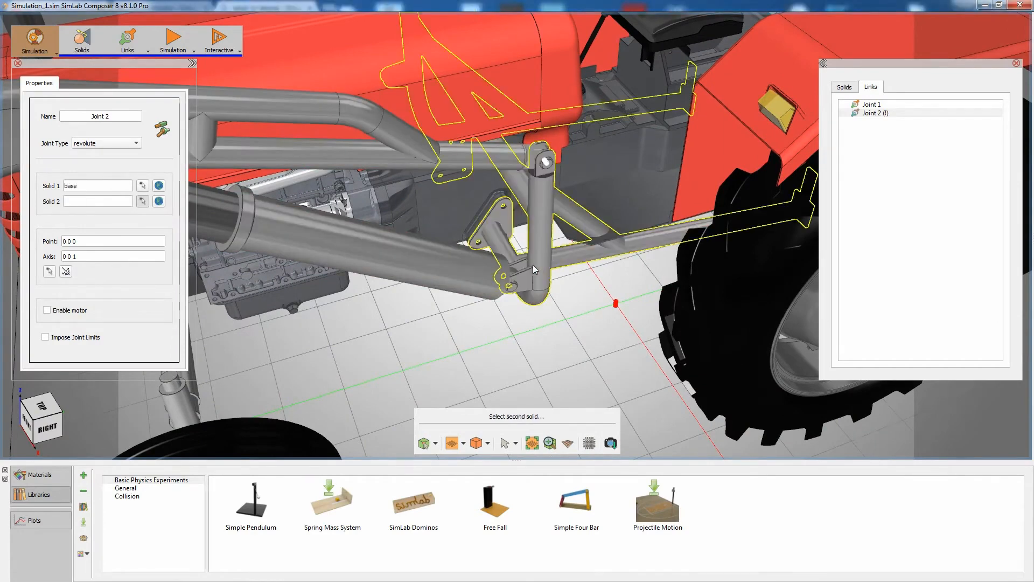
left_click(479, 274)
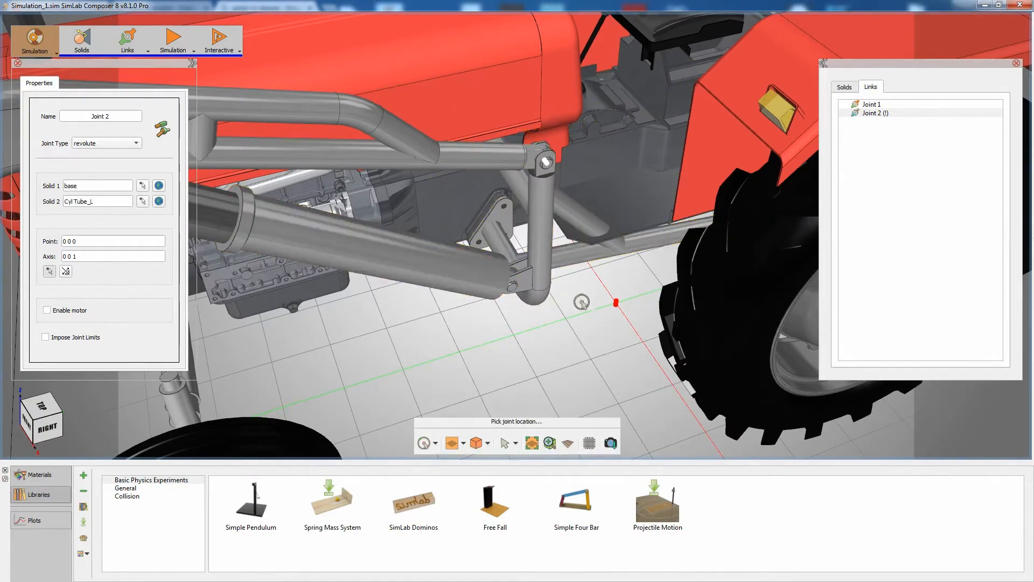
Locate the base-to-Cyl Tube_L joint at the circular pin connecting the tube's lower end to the base
scroll(557, 370, "up", 5)
left_click_drag(689, 307, 482, 279)
scroll(552, 363, "up", 3)
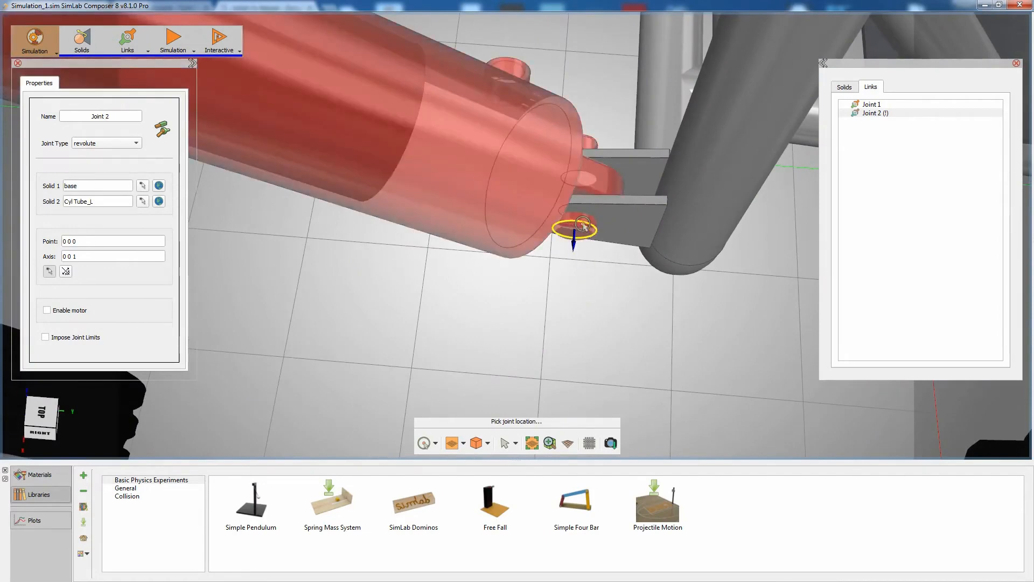
left_click(583, 227)
Detach the list of link types as a floating palette and place it beside the links tree
scroll(560, 268, "down", 5)
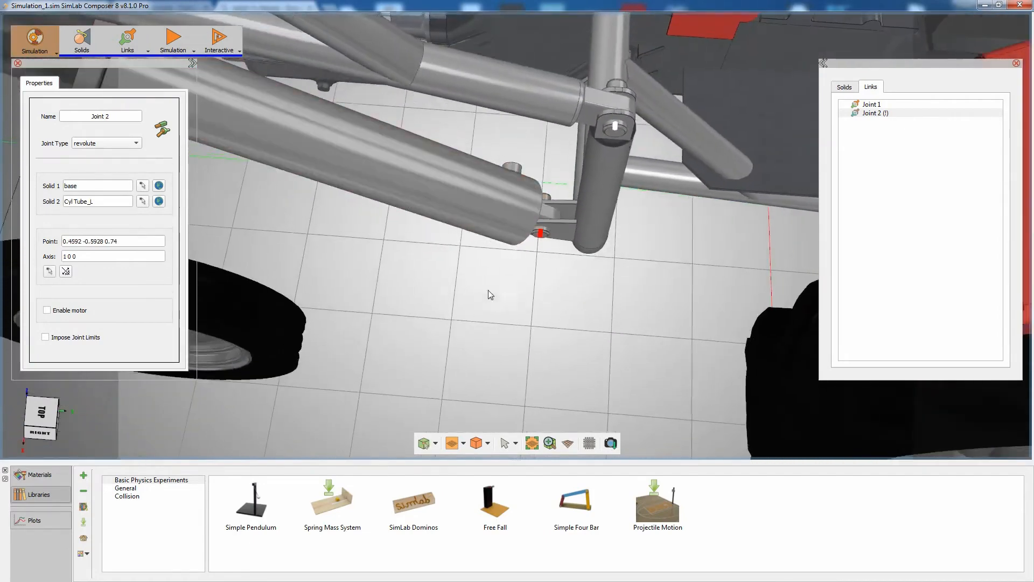
left_click_drag(488, 289, 638, 215)
scroll(572, 272, "down", 3)
left_click_drag(447, 305, 638, 334)
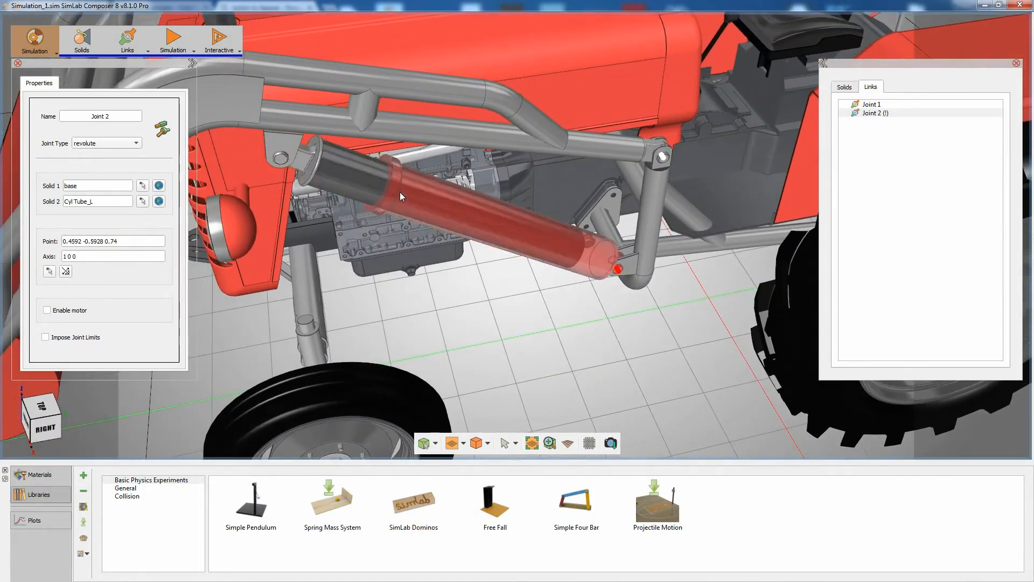
left_click(122, 49)
left_click_drag(163, 49, 761, 83)
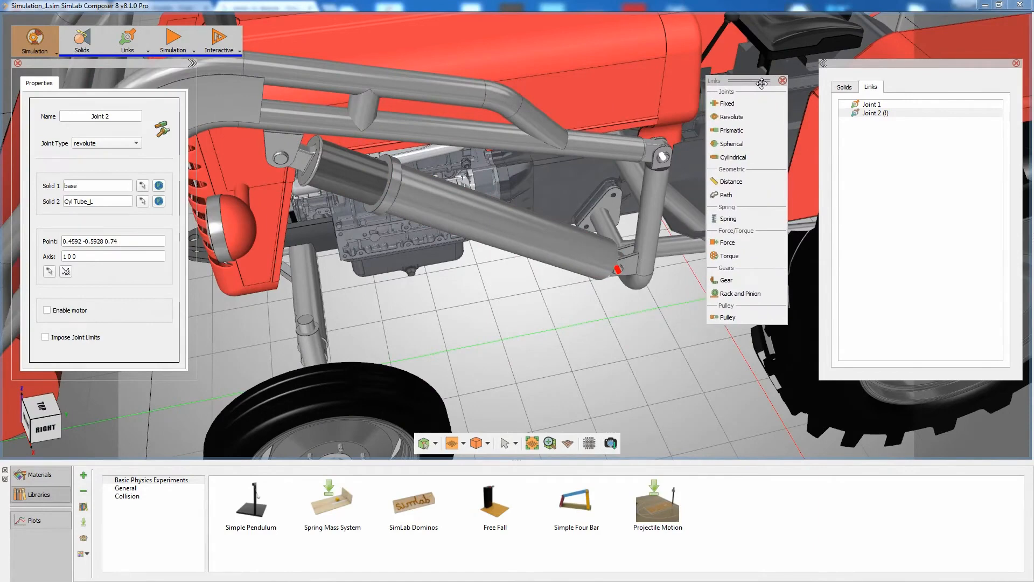
Add a cylindrical joint between Cyl Tube_L and Cyl Rod_L, located at the circular rim of the tube's open end
left_click(733, 157)
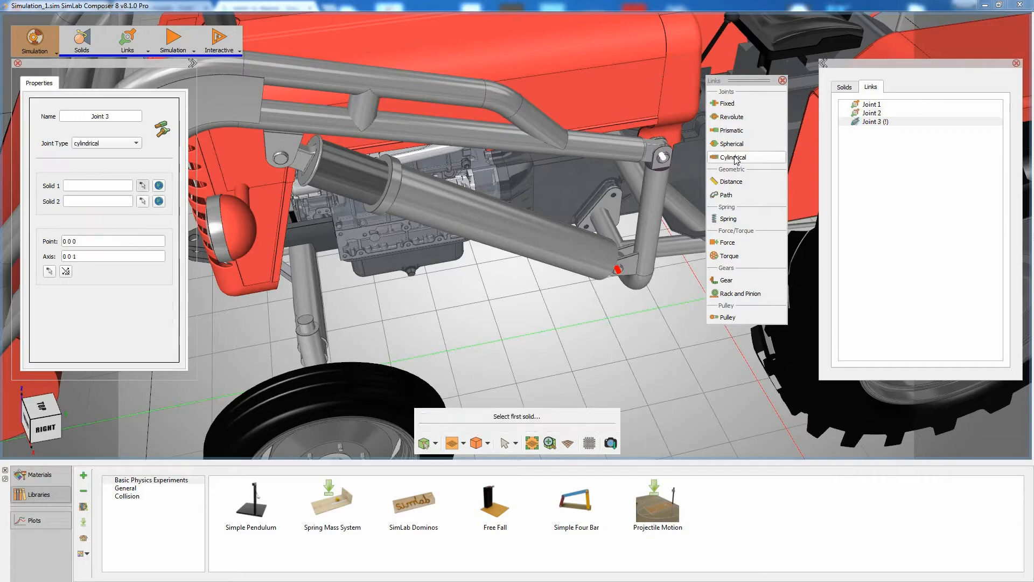
left_click(510, 222)
middle_click_drag(461, 265, 468, 318)
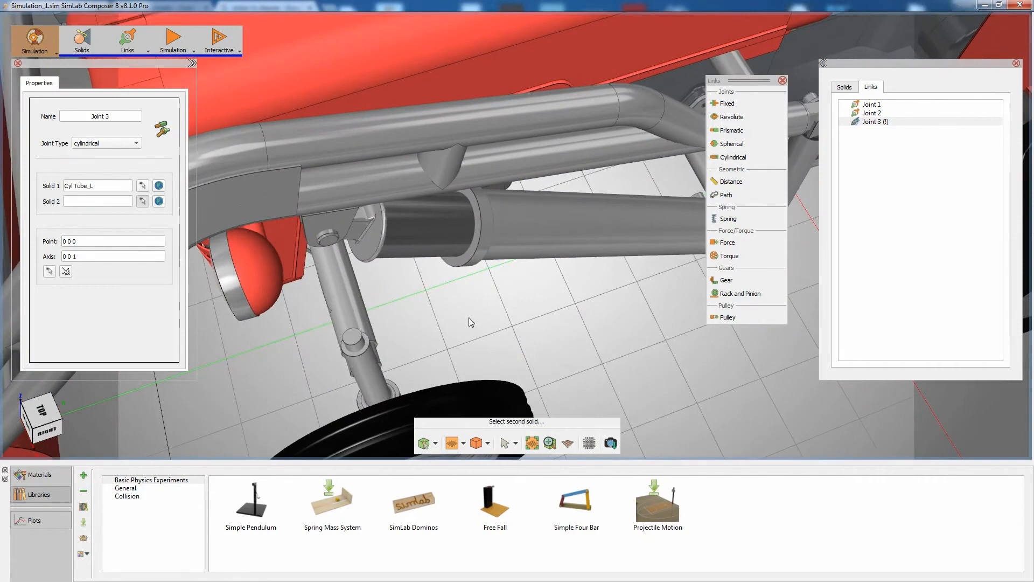
left_click(424, 248)
middle_click_drag(425, 248, 619, 298)
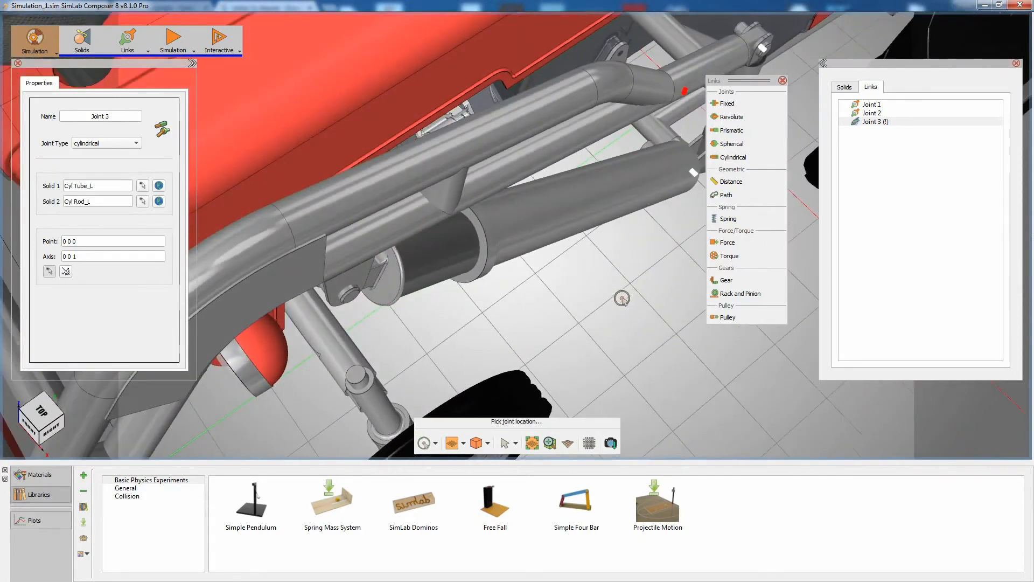
left_click(480, 247)
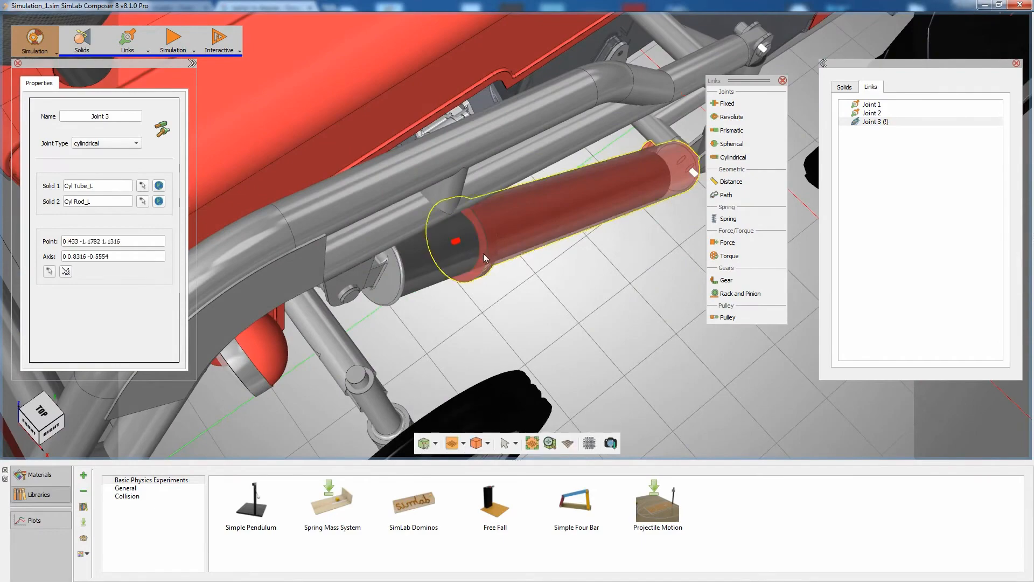
Add a revolute joint with Cyl Rod_L as first solid and Arms as second solid
middle_click_drag(582, 312, 560, 301)
middle_click_drag(473, 254, 470, 252)
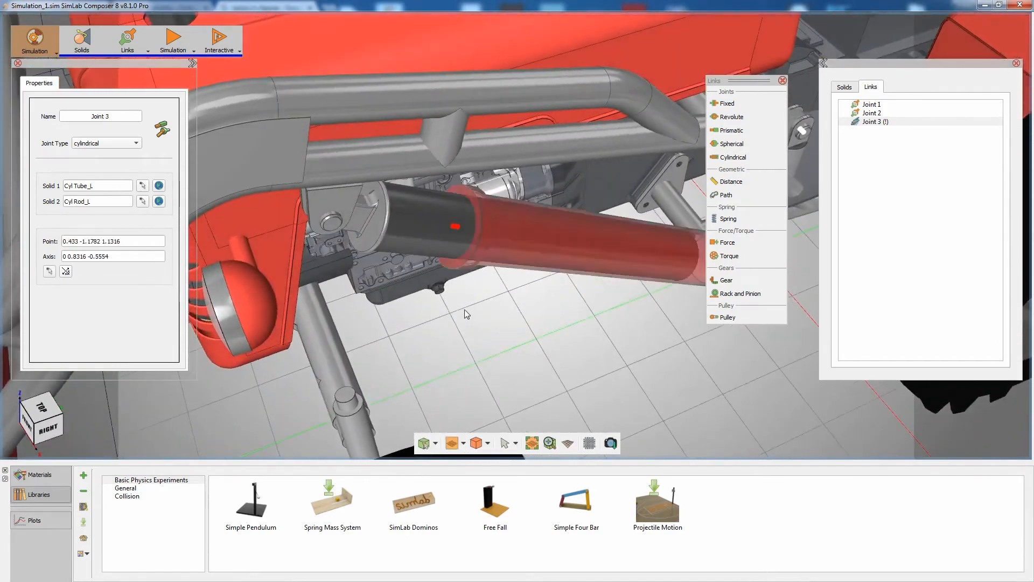
scroll(464, 301, "down", 1)
middle_click_drag(464, 296, 555, 283)
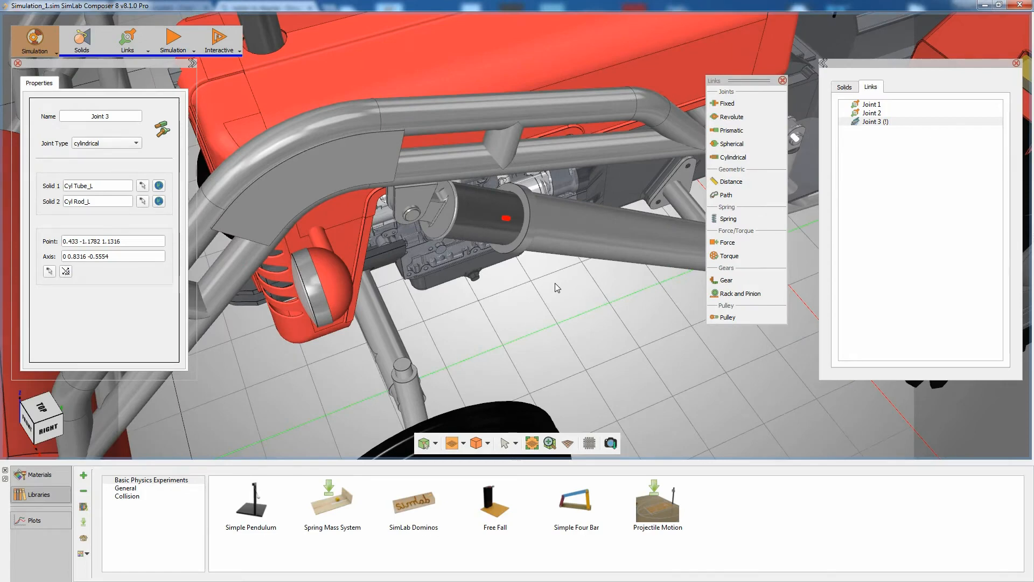
left_click(732, 117)
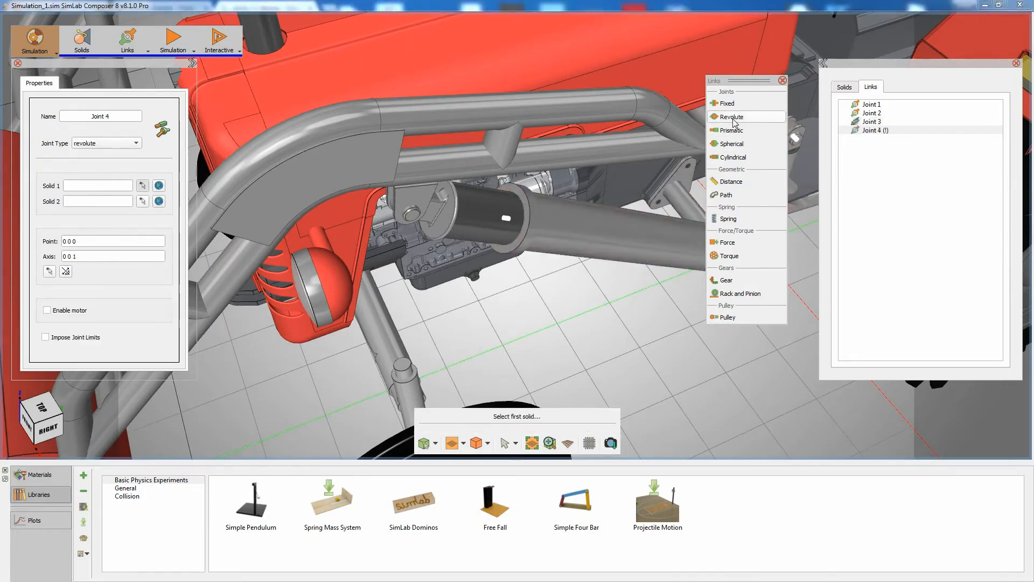
left_click(468, 218)
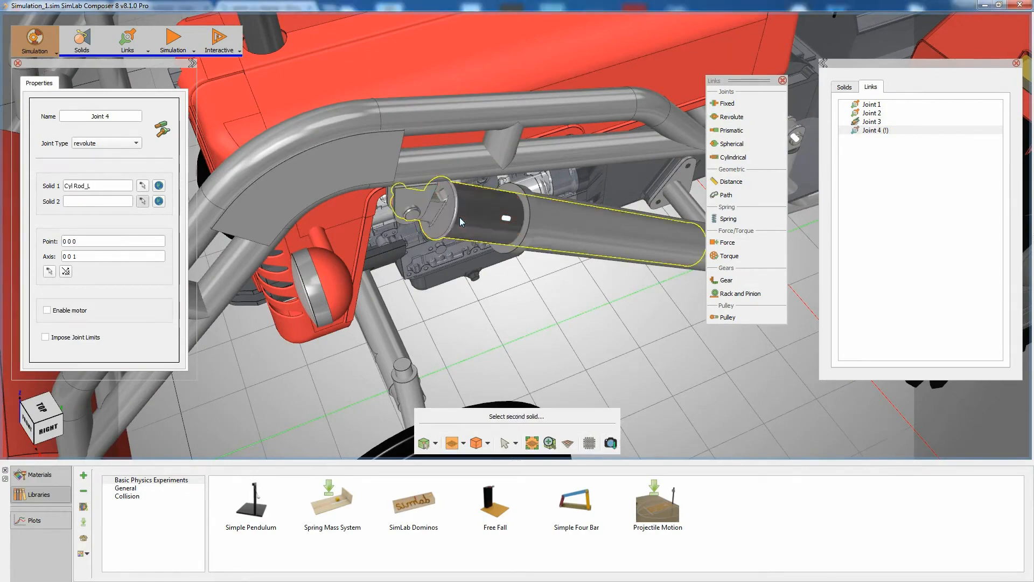
left_click(411, 203)
Locate the Cyl Rod_L-to-Arms revolute joint at the circular pin in the arm bracket at the rod's end
middle_click_drag(435, 222, 545, 307)
scroll(478, 343, "up", 3)
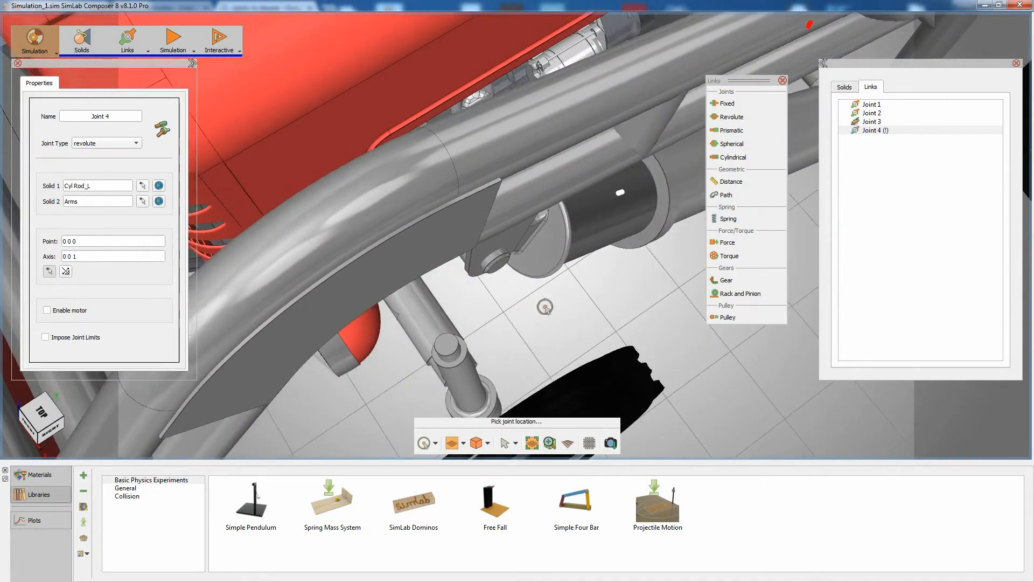
left_click(484, 260)
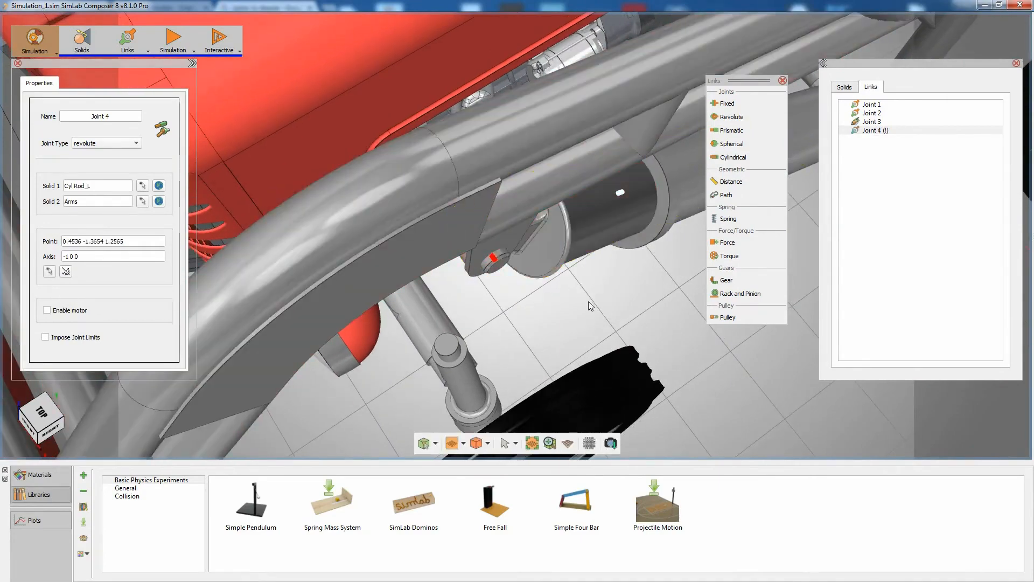
Bring the whole tractor into view and run the simulation briefly to test the four joints, stopping it after about two seconds
middle_click_drag(594, 300, 566, 256)
scroll(568, 231, "down", 3)
middle_click_drag(571, 217, 436, 298)
scroll(436, 298, "down", 5)
middle_click_drag(584, 313, 586, 283)
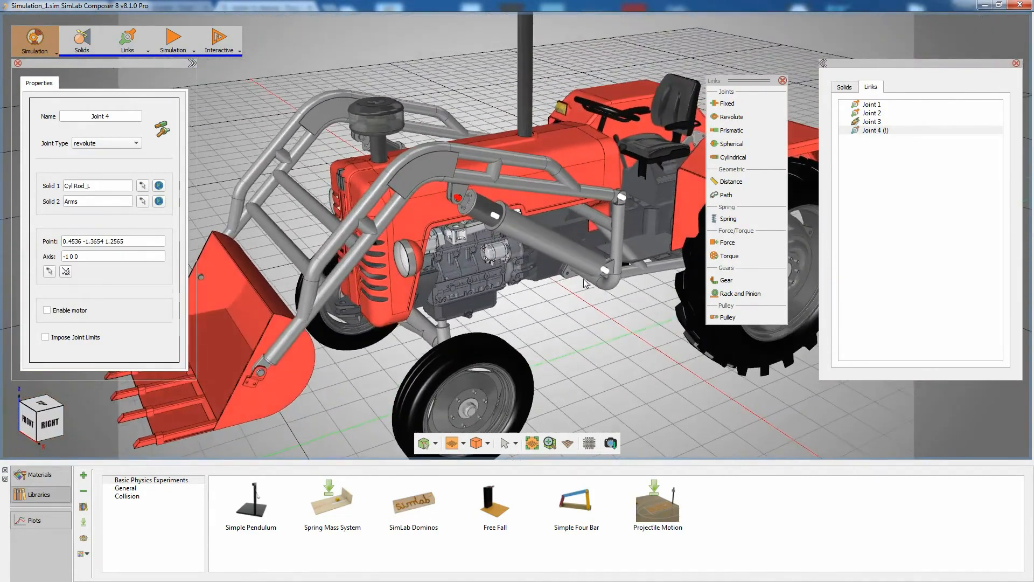
left_click(193, 49)
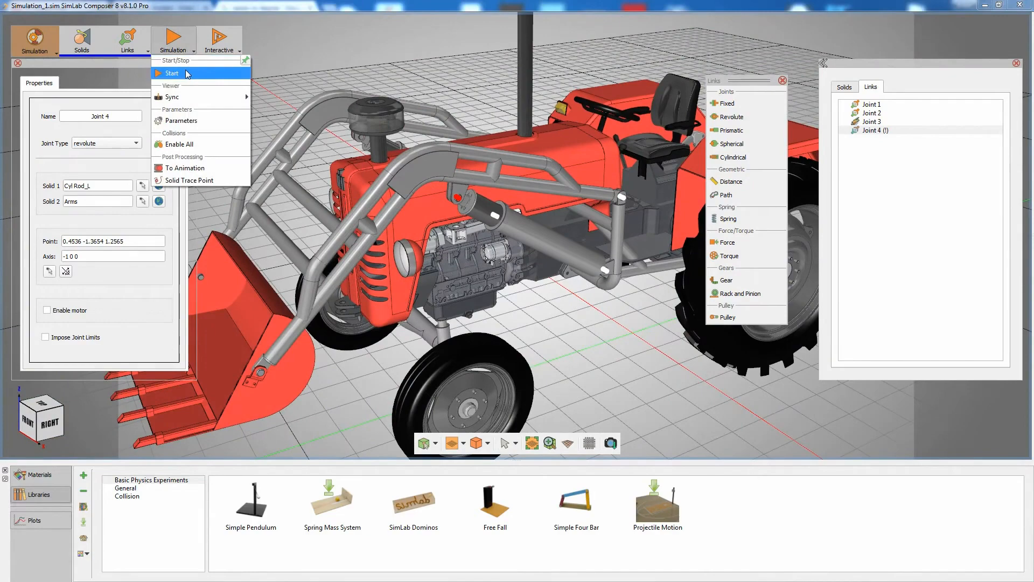
left_click(187, 74)
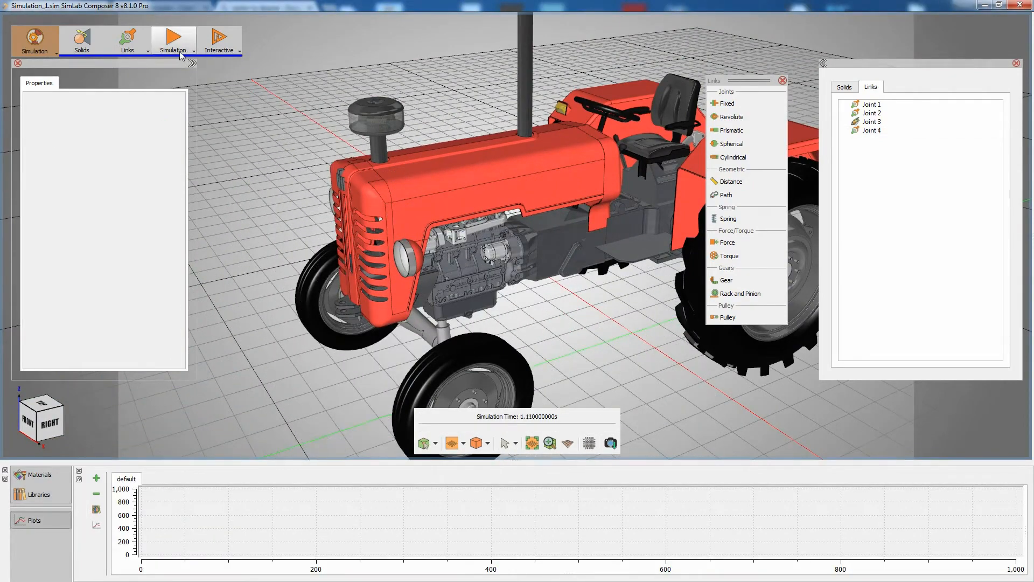
left_click(181, 54)
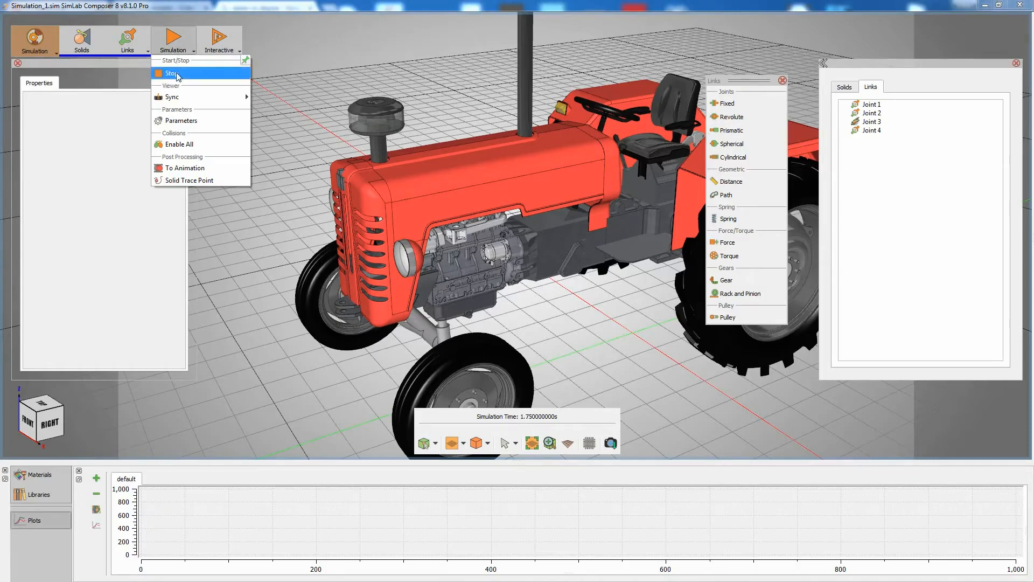
left_click(177, 75)
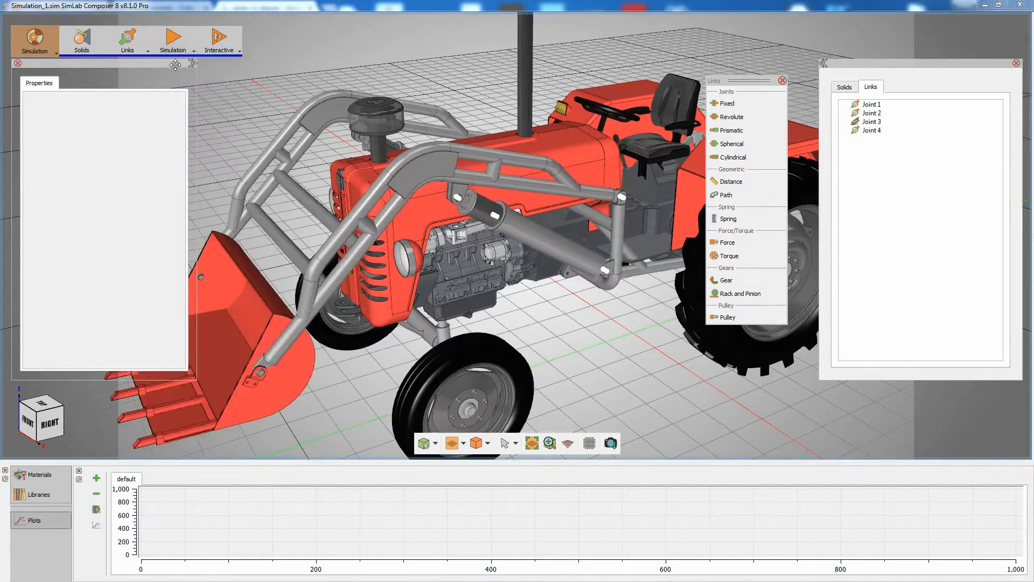
Inspect the Z gravity value in the general simulation parameters and close the dialog
left_click(176, 53)
left_click(183, 121)
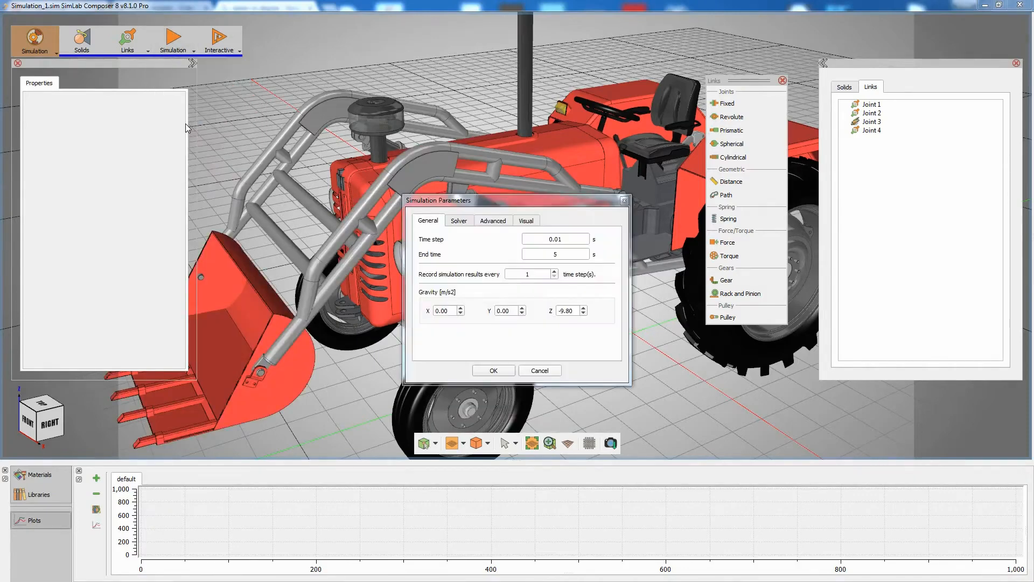
left_click_drag(575, 314, 556, 314)
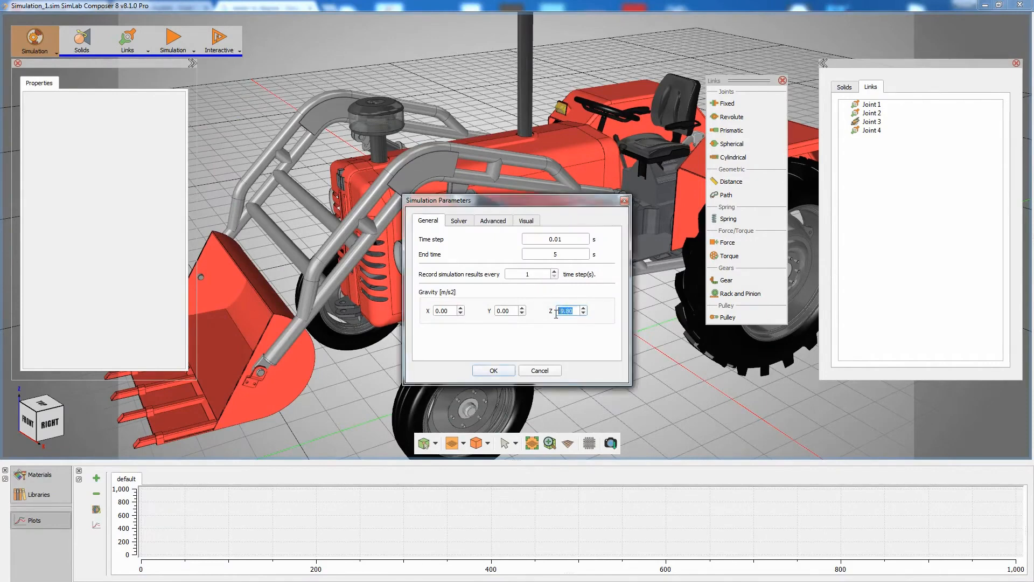
left_click(499, 369)
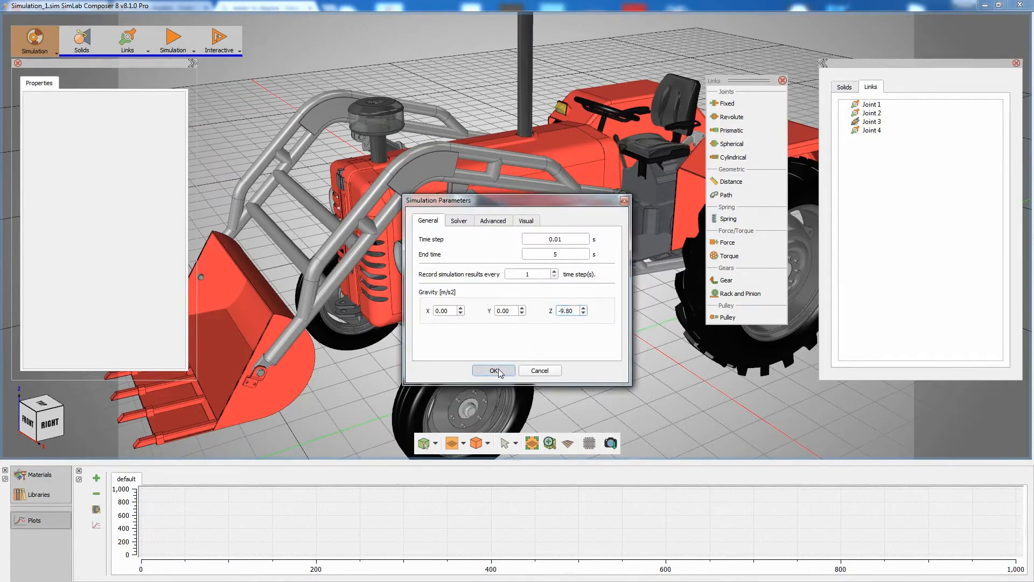
Lock the base solid in place and test the loader's motion with a short simulation run
left_click(617, 280)
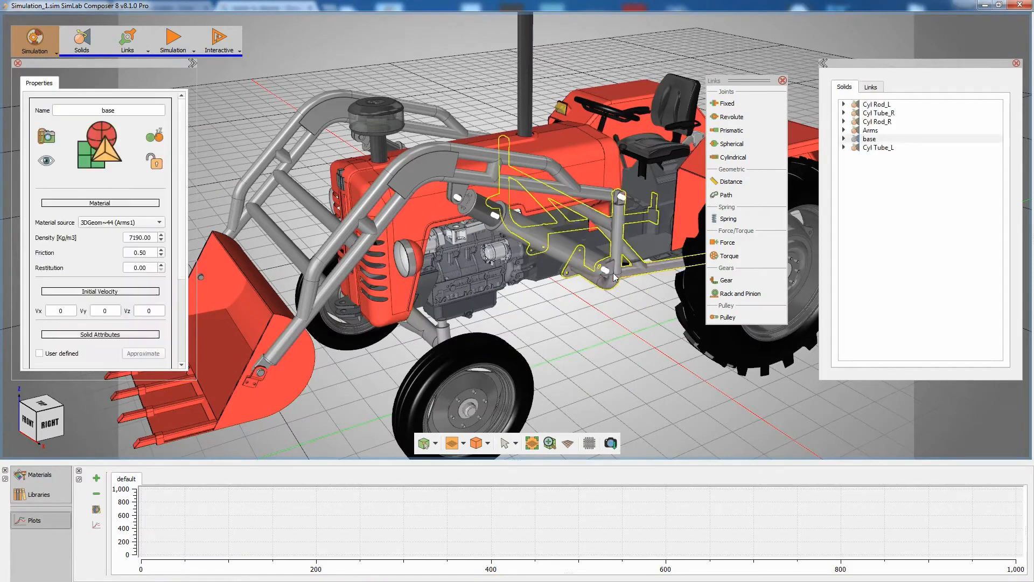
left_click(156, 168)
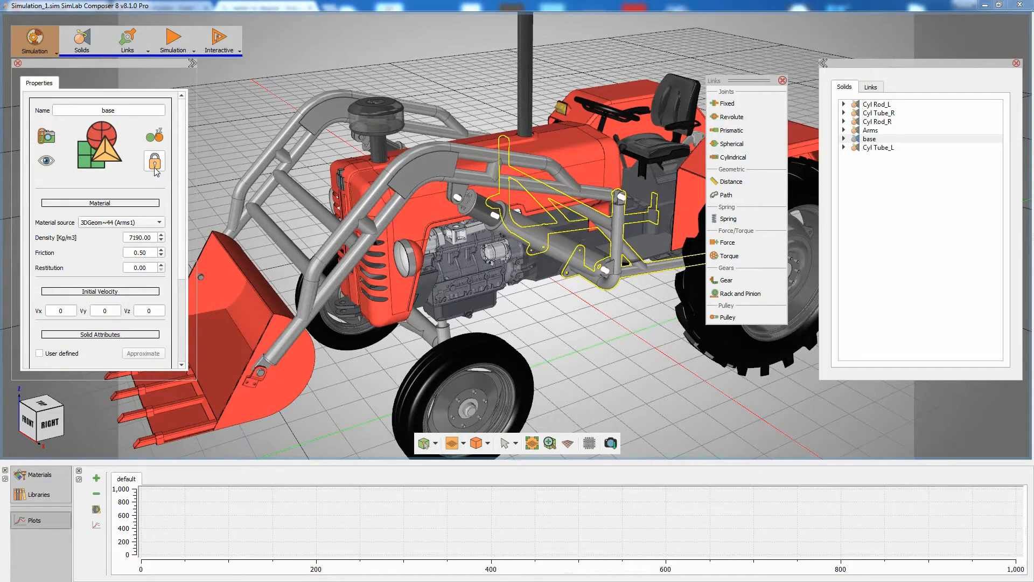
left_click(177, 48)
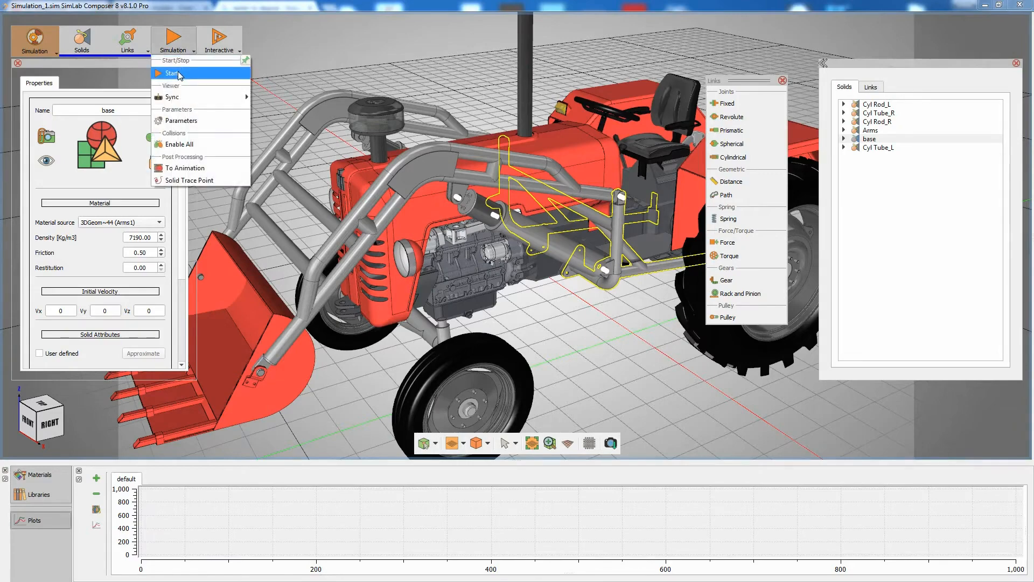
left_click(172, 73)
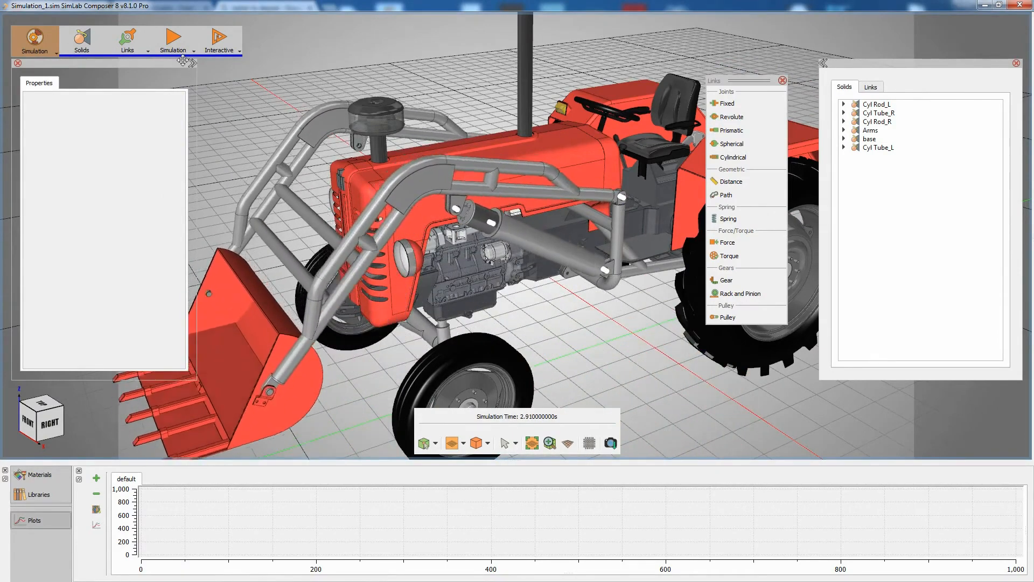
left_click(178, 47)
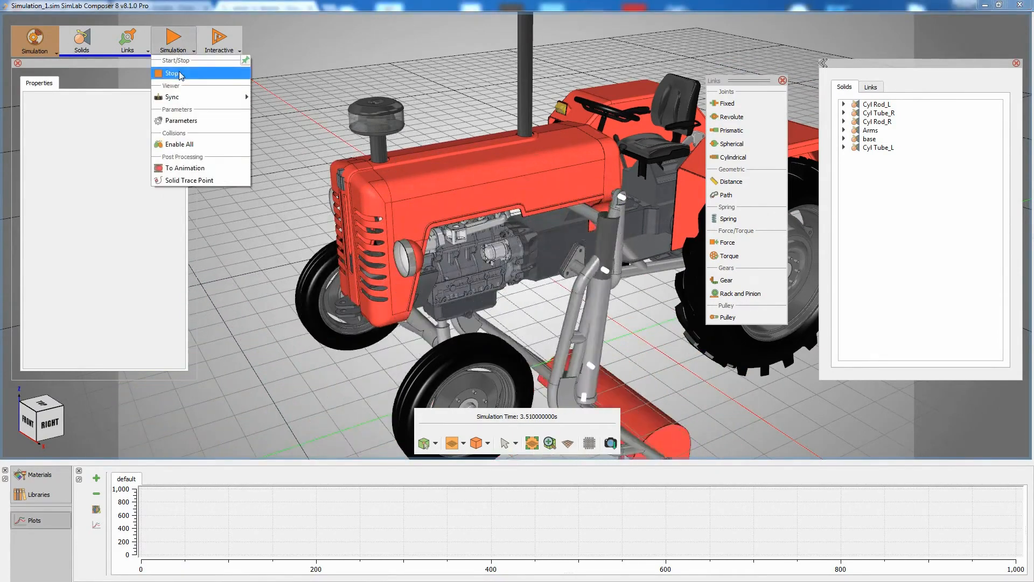
left_click(179, 73)
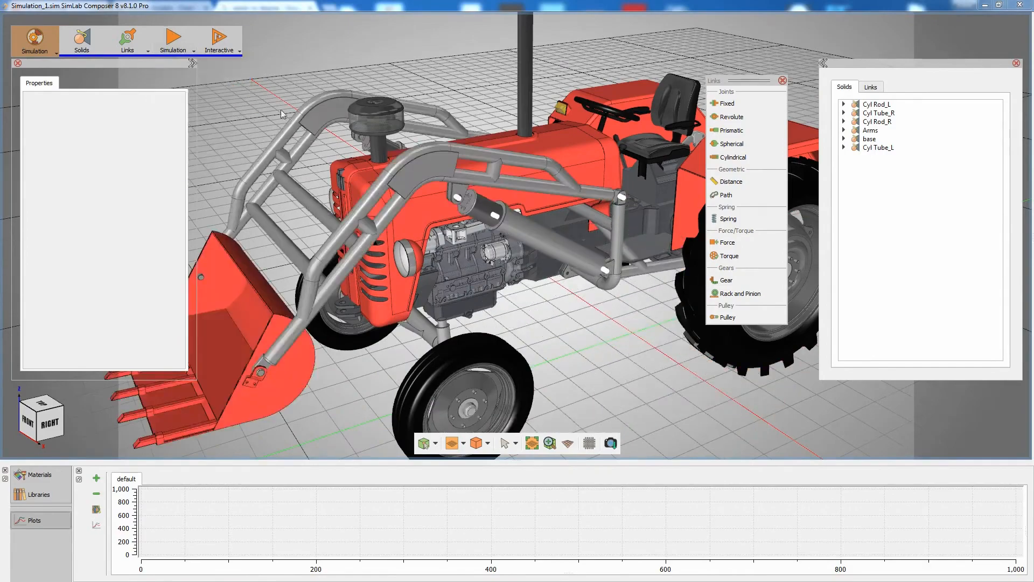
Add a revolute joint on the loader's other side with Arms as first solid and Cyl Rod_R as second solid
left_click_drag(287, 106, 372, 349)
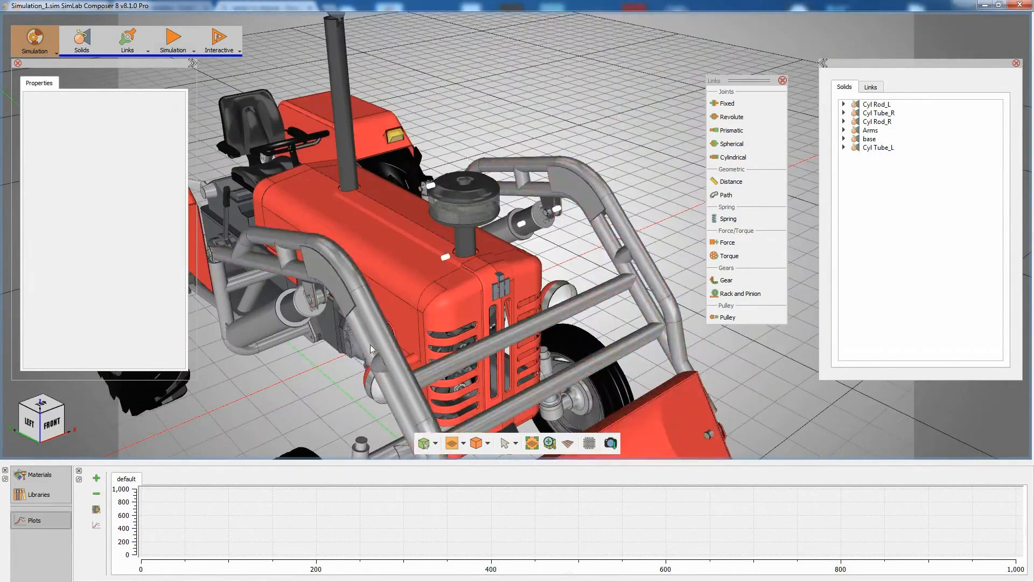
middle_click_drag(293, 368, 462, 238)
left_click_drag(389, 317, 507, 283)
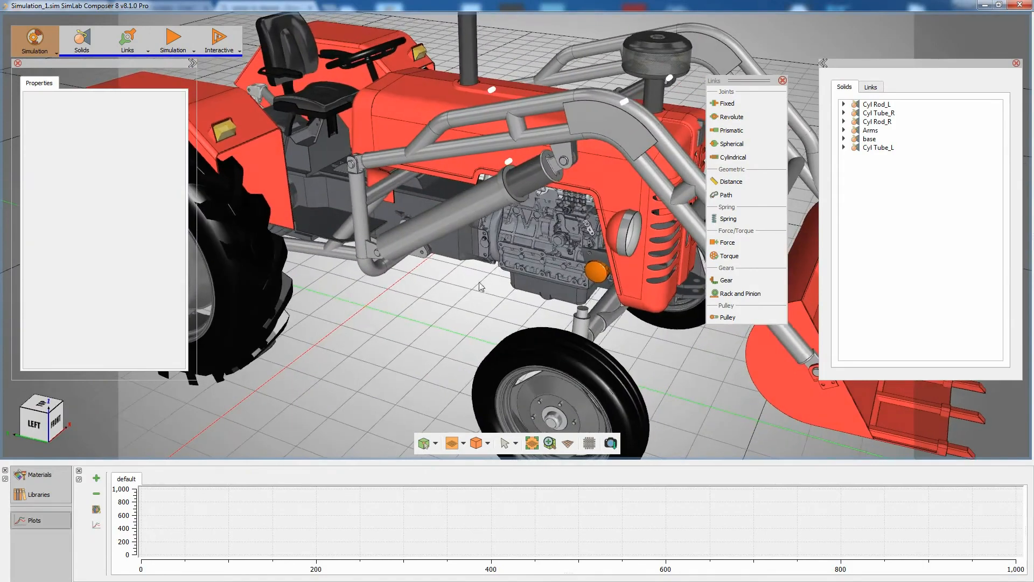
middle_click_drag(481, 287, 389, 319)
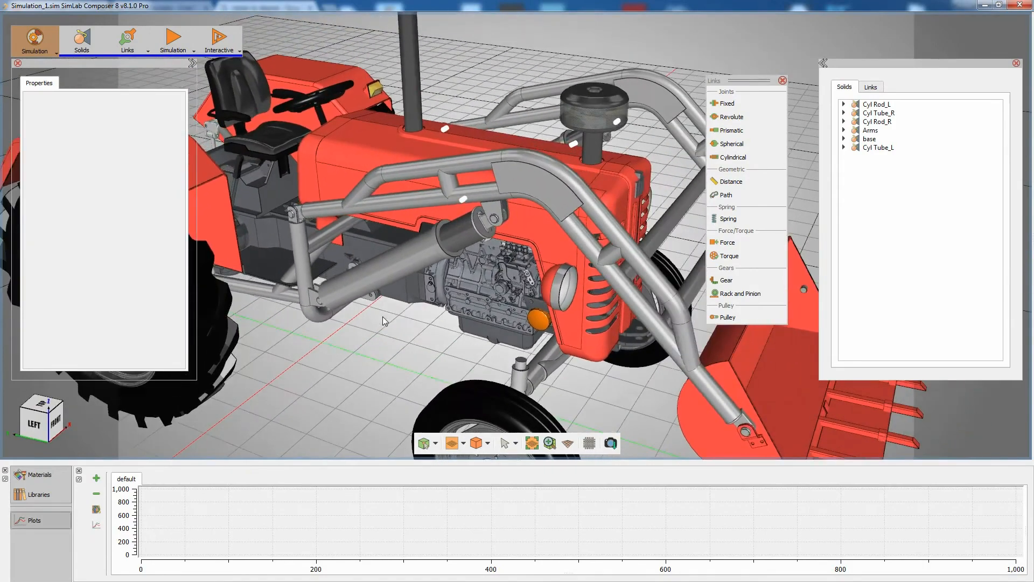
left_click(734, 119)
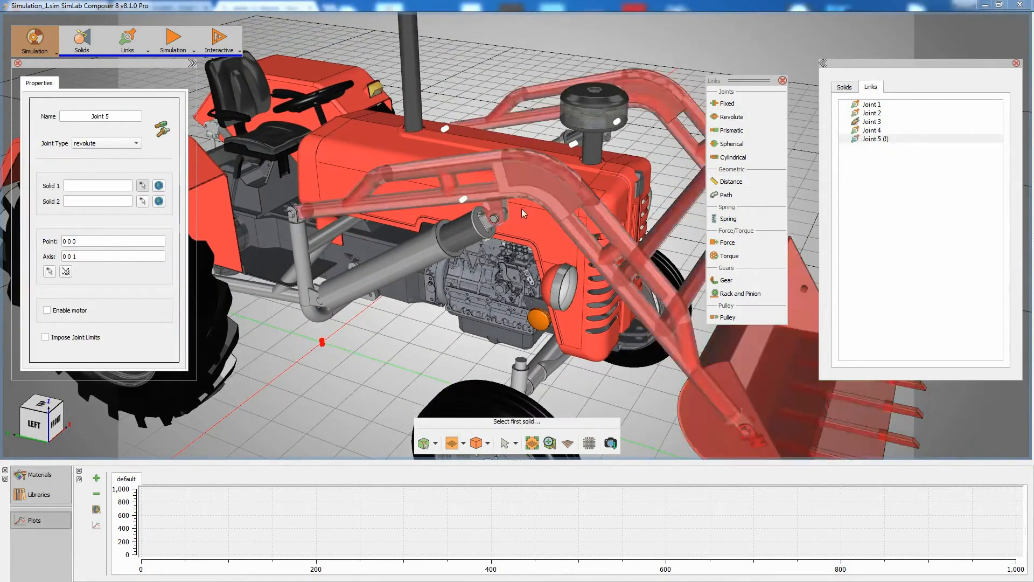
left_click(498, 209)
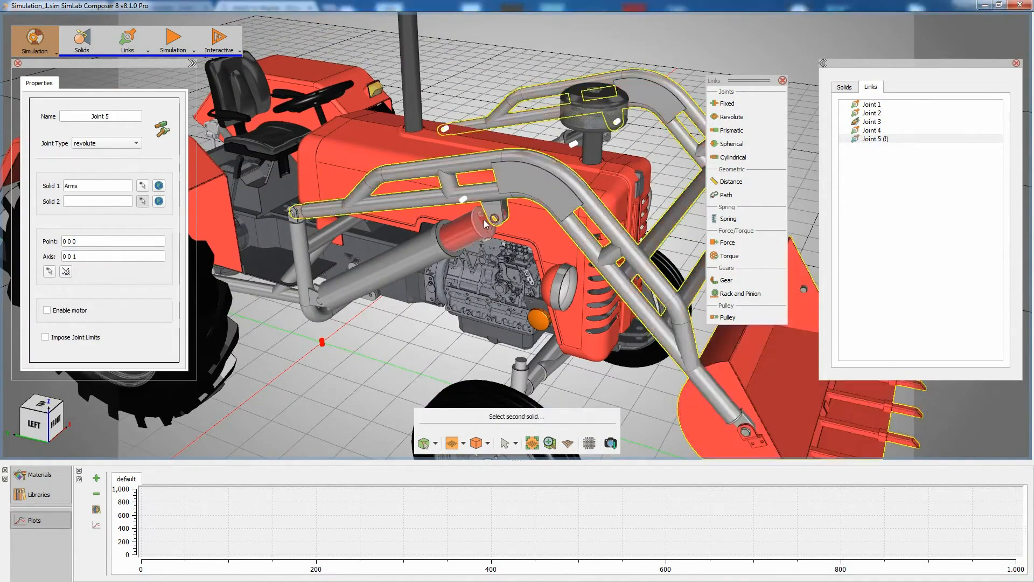
left_click(482, 218)
Locate the Arms-to-Cyl Rod_R revolute joint at the circular pin in the arm bracket
left_click_drag(457, 243, 445, 316)
scroll(443, 315, "up", 10)
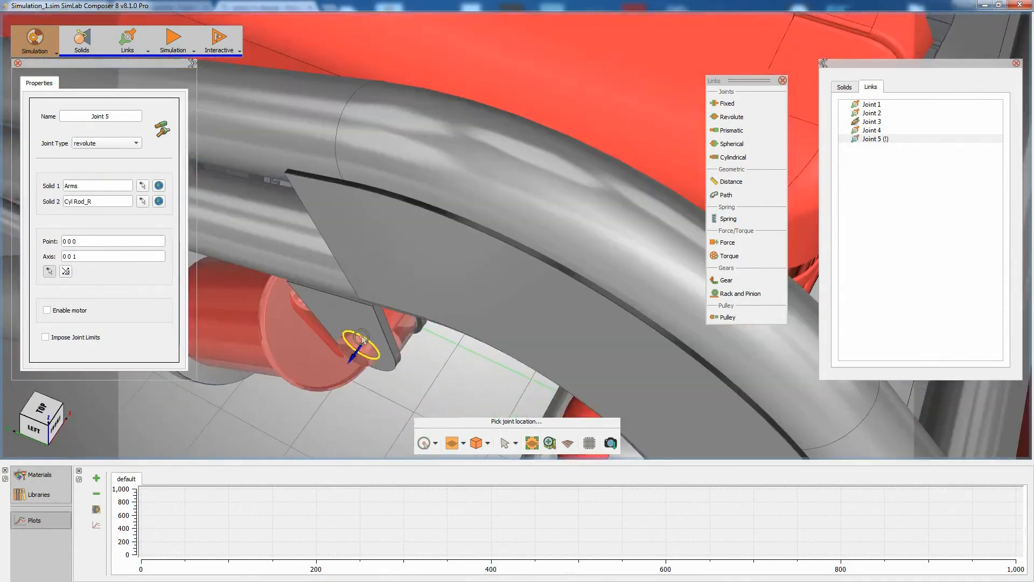
left_click(360, 338)
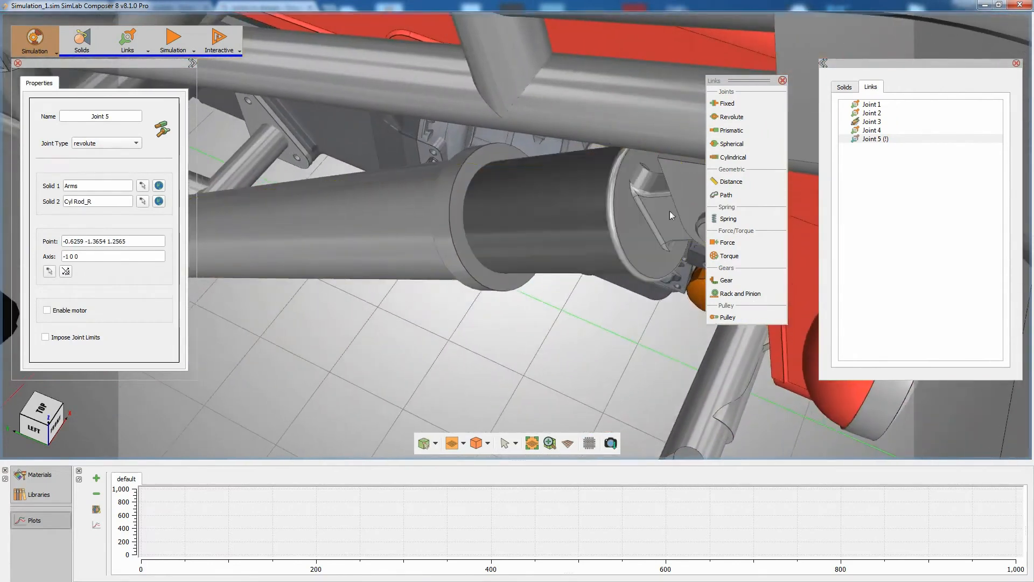
Add a cylindrical joint between Cyl Rod_R and Cyl Tube_R, located at the circular rim of the tube's open end
left_click(724, 156)
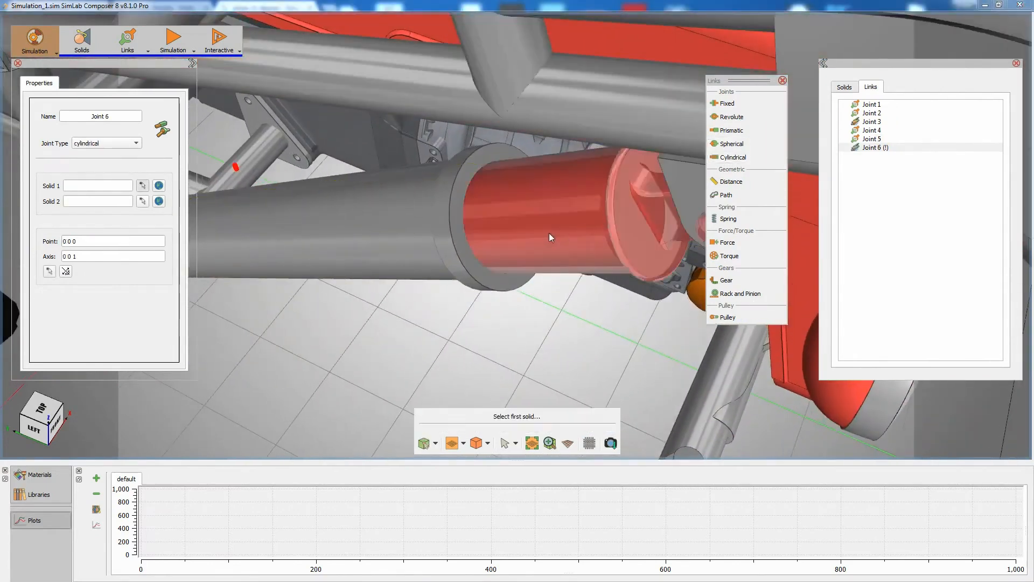
left_click(541, 237)
left_click(456, 241)
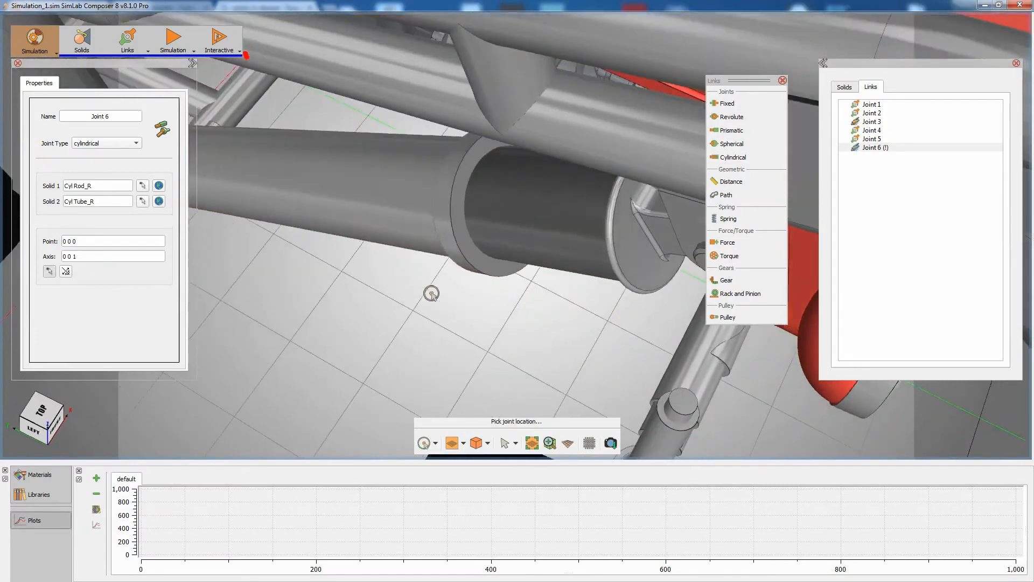
left_click(467, 233)
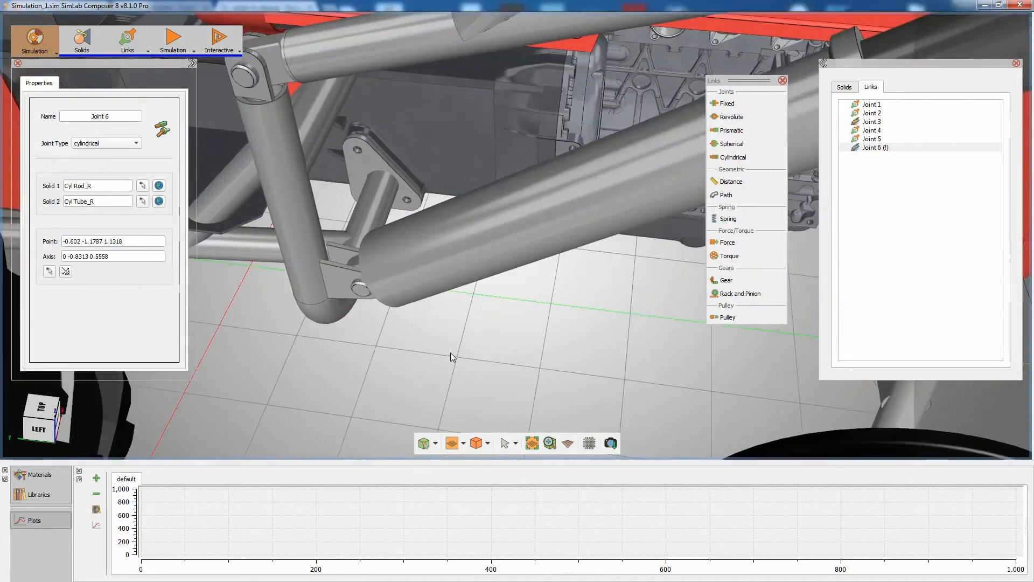
Add a revolute joint between Cyl Tube_R and base, located at the circular pin in the base bracket at the tube's lower end
left_click(731, 116)
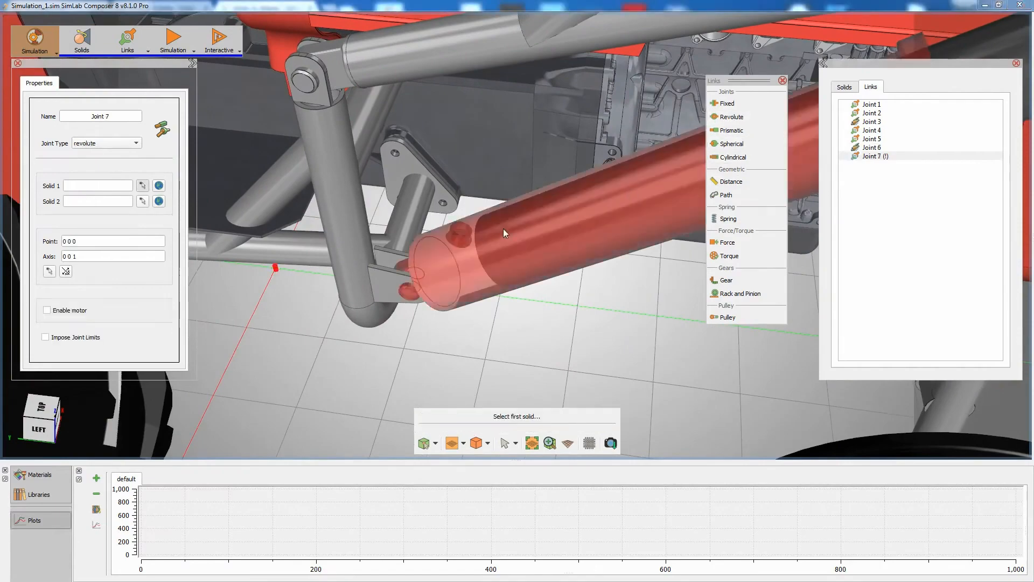
left_click(443, 268)
left_click(385, 291)
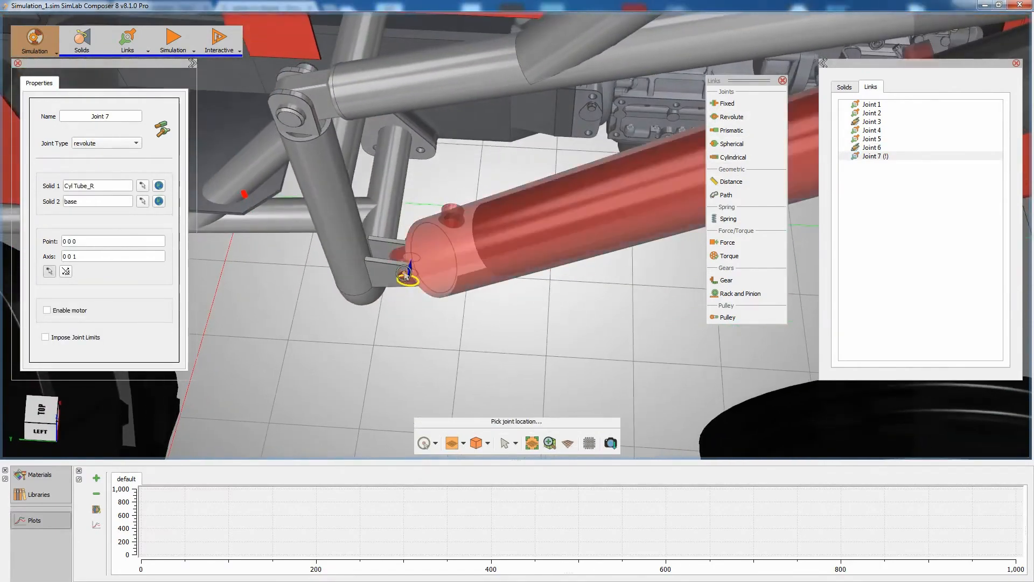
left_click(405, 276)
Run the simulation to check how the loader moves with both cylinders connected, and stop it
scroll(460, 256, "down", 5)
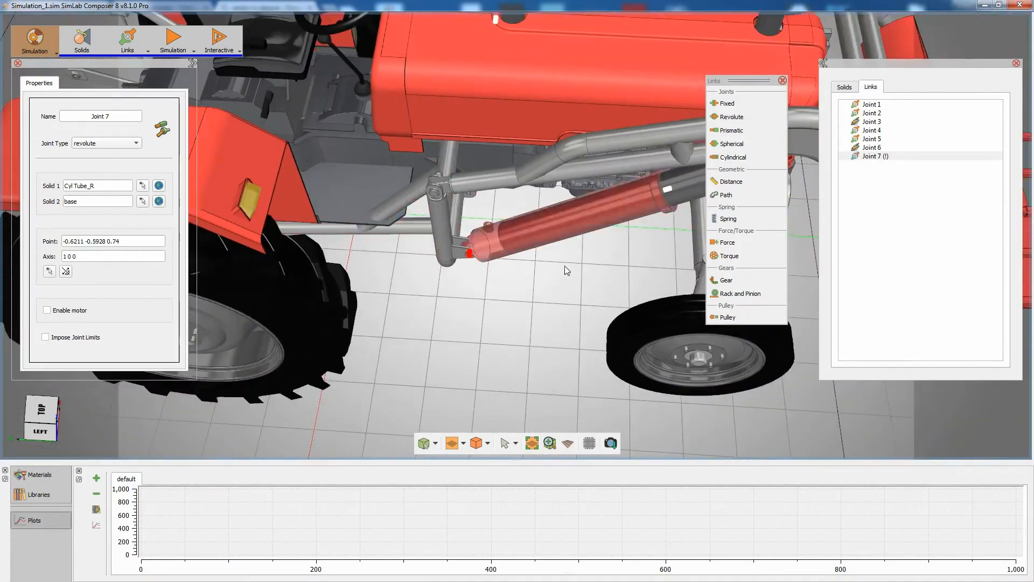
middle_click_drag(564, 266, 67, 149)
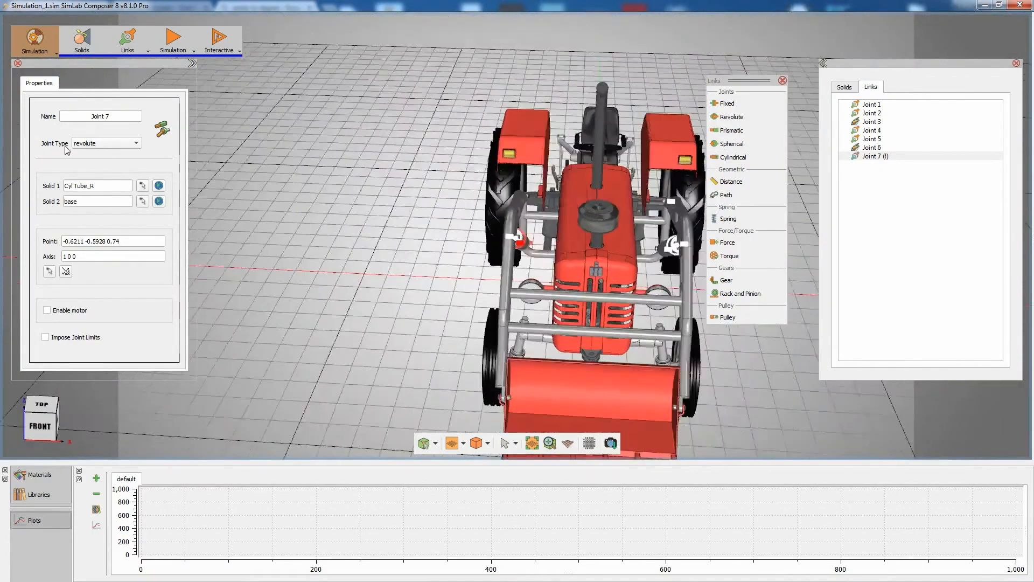
middle_click_drag(323, 301, 464, 313)
middle_click_drag(271, 128, 349, 195)
left_click(194, 51)
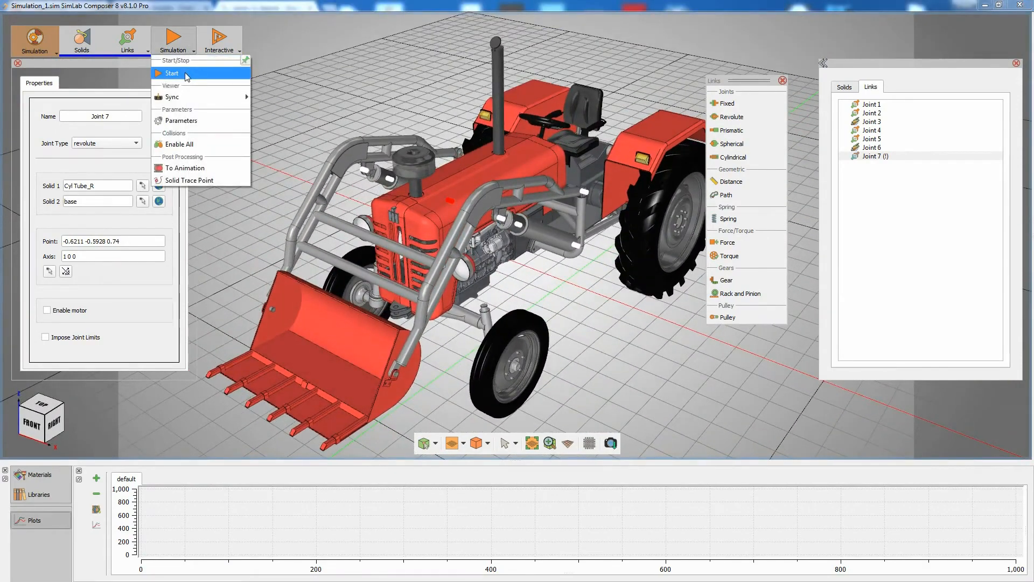
left_click(185, 72)
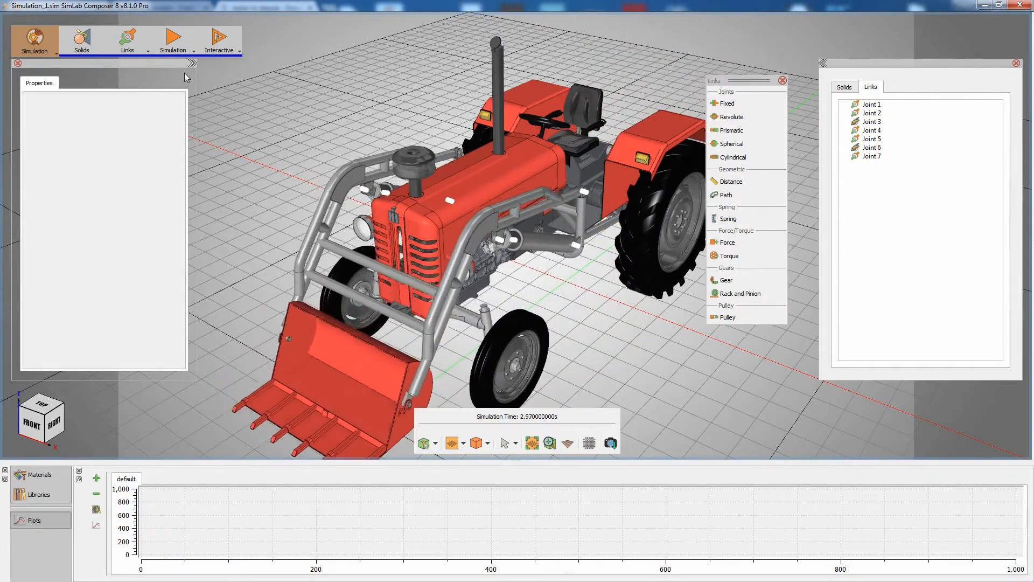
left_click(194, 50)
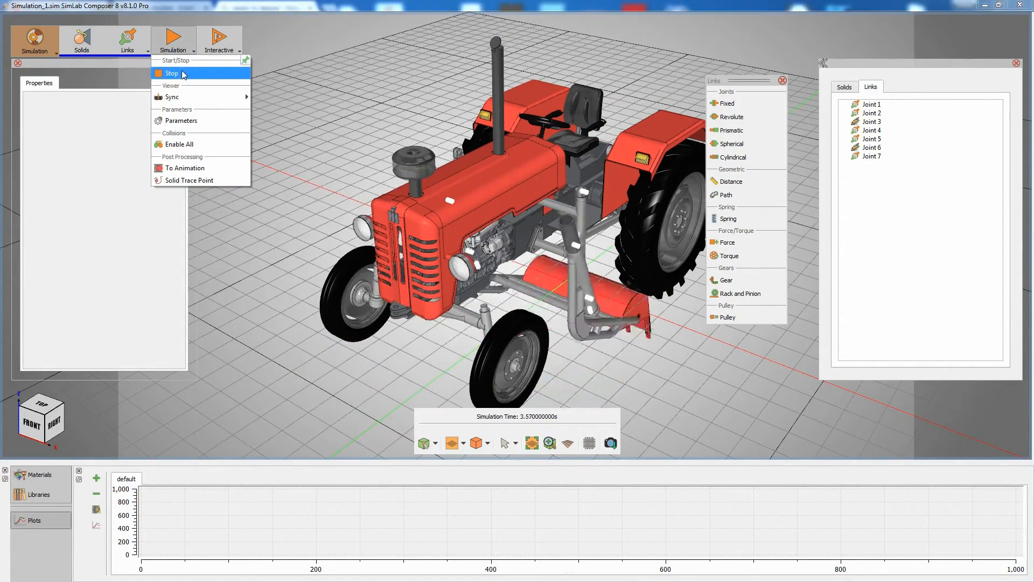
left_click(182, 74)
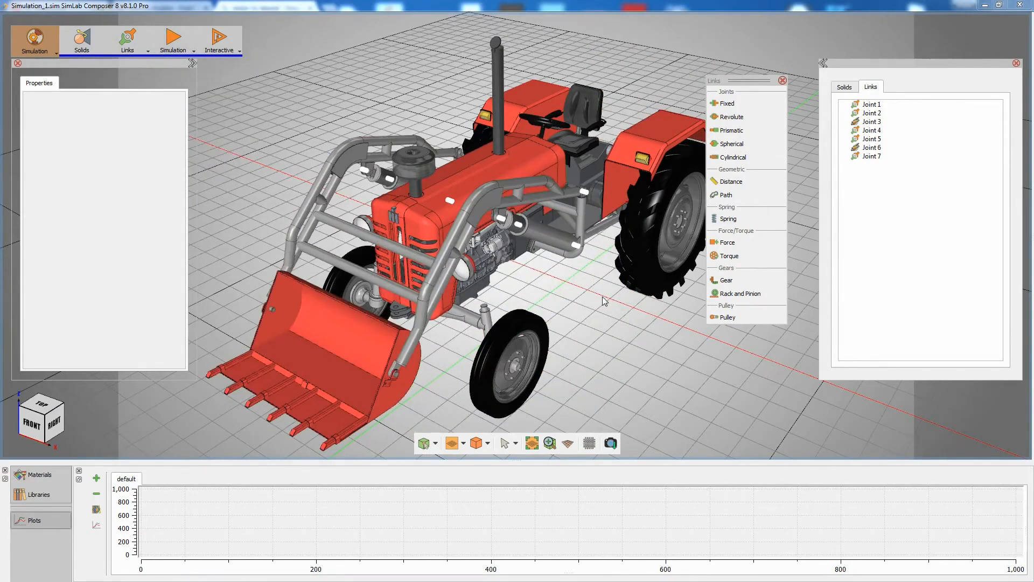
Enable the motor on the revolute joint between base and Arms and set its control mode to Rotation
middle_click_drag(602, 296, 475, 266)
middle_click_drag(565, 298, 449, 297)
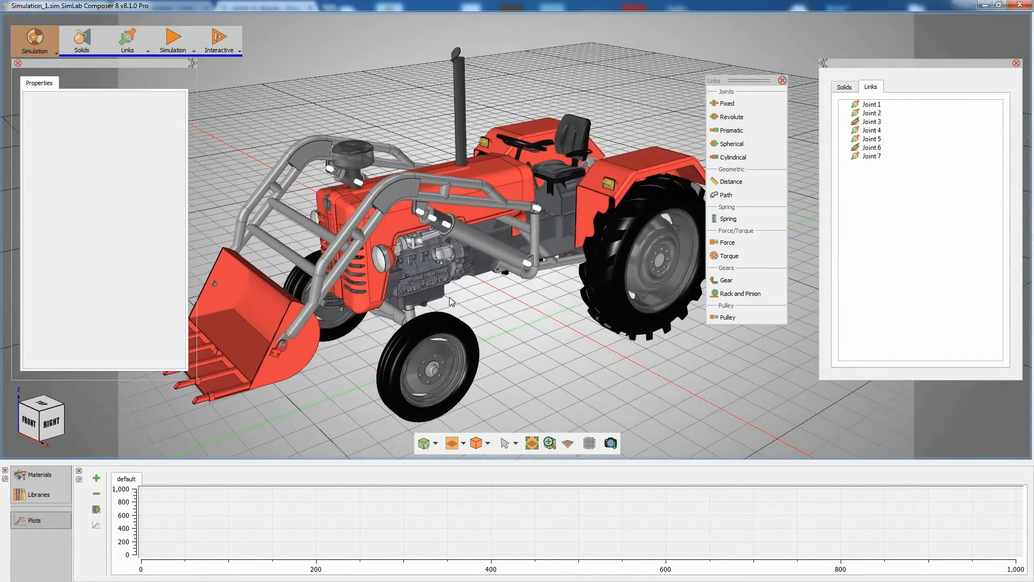
scroll(514, 345, "up", 5)
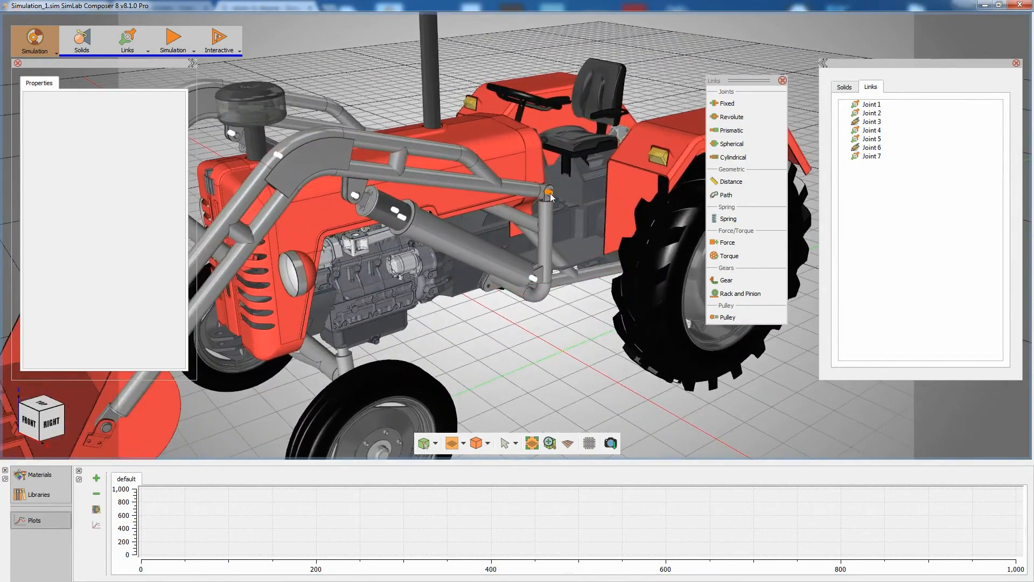
left_click(549, 193)
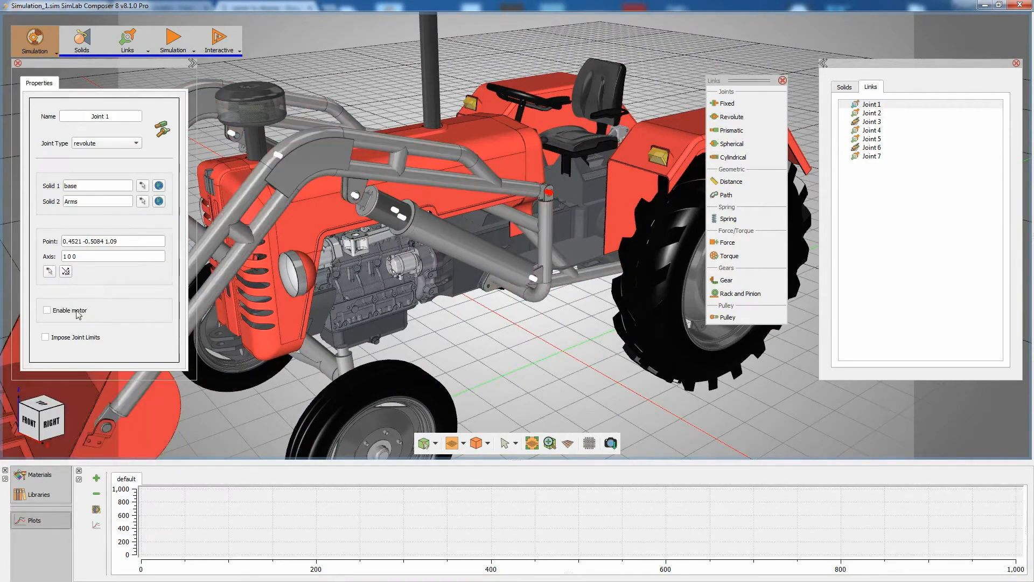
left_click(72, 311)
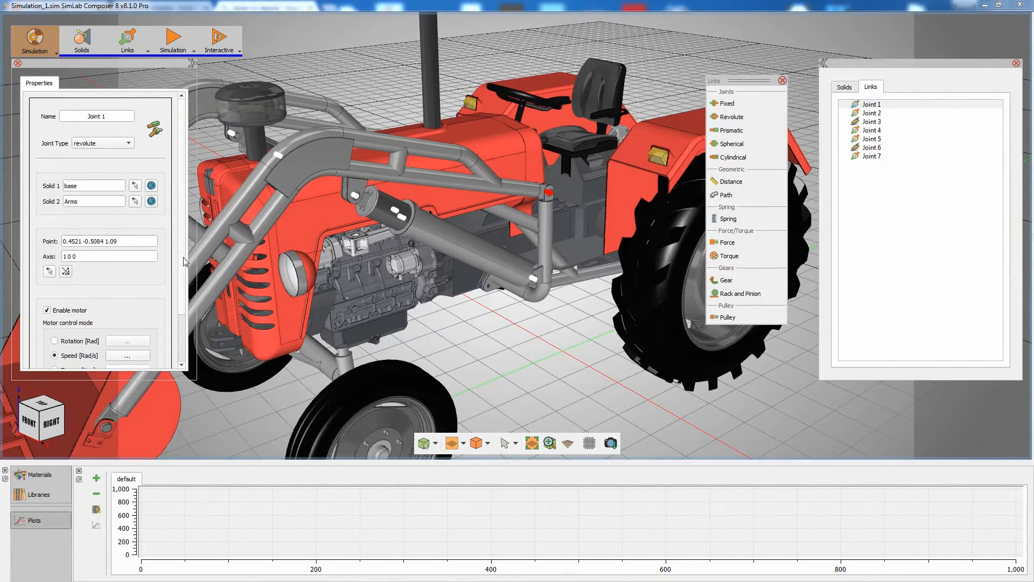
scroll(184, 262, "down", 2)
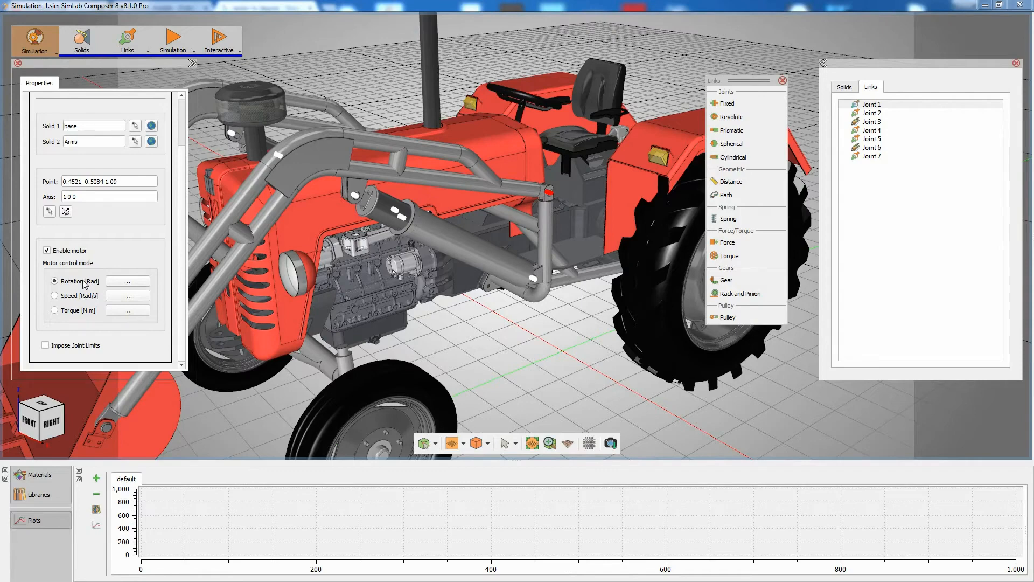
Set the rotation function of the base-to-Arms motor to a constant of 0.4 rad
left_click(126, 282)
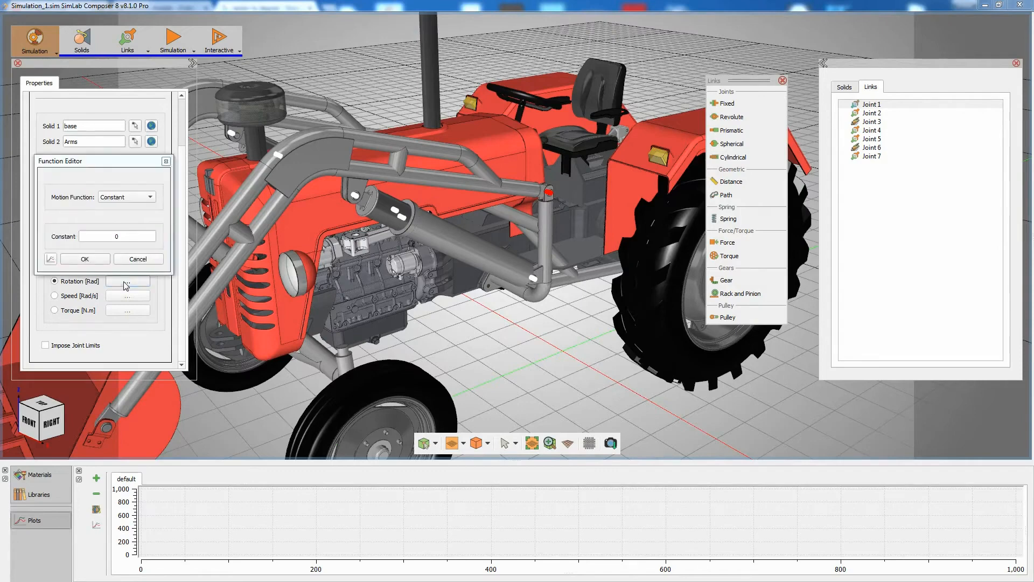
left_click(149, 198)
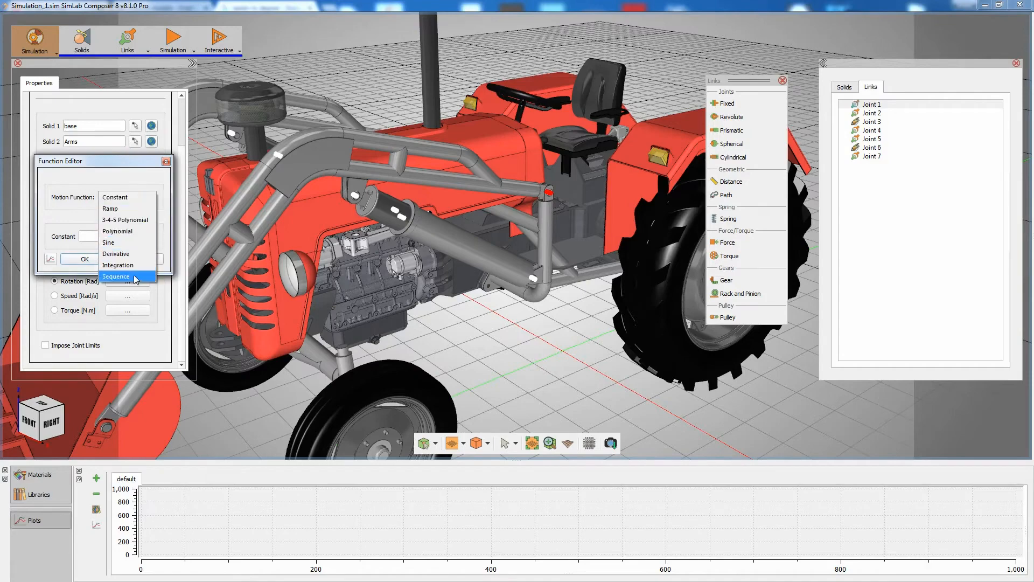
left_click(131, 198)
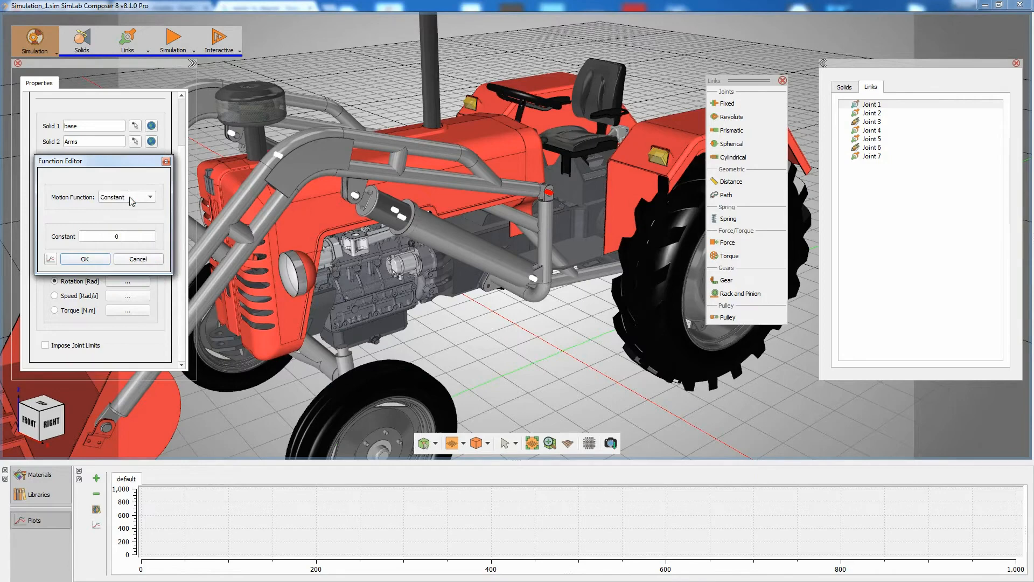
left_click(123, 237)
type(".4")
left_click(85, 259)
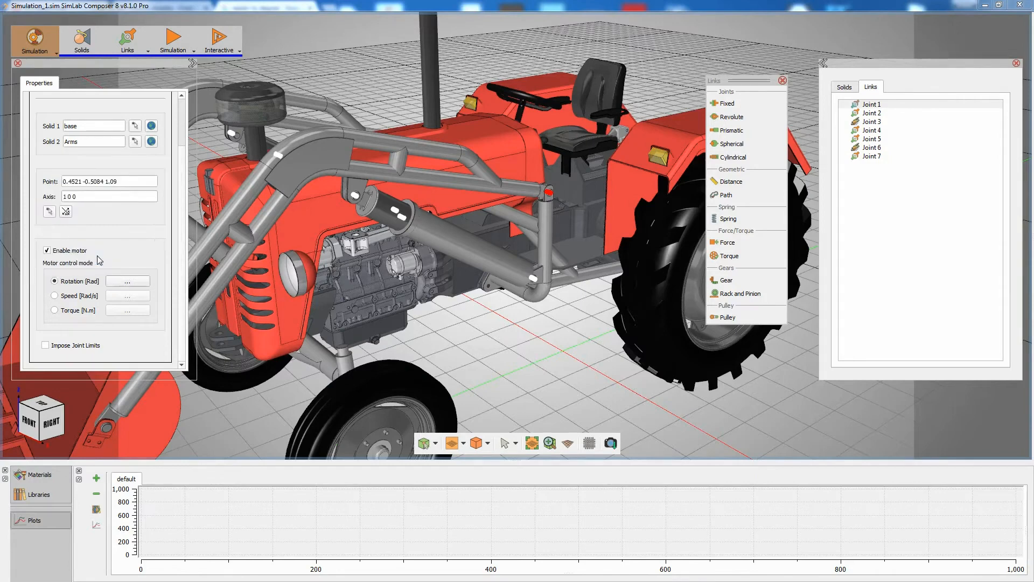
Run the simulation to watch the motor drive the loader arms, and stop it
left_click(174, 46)
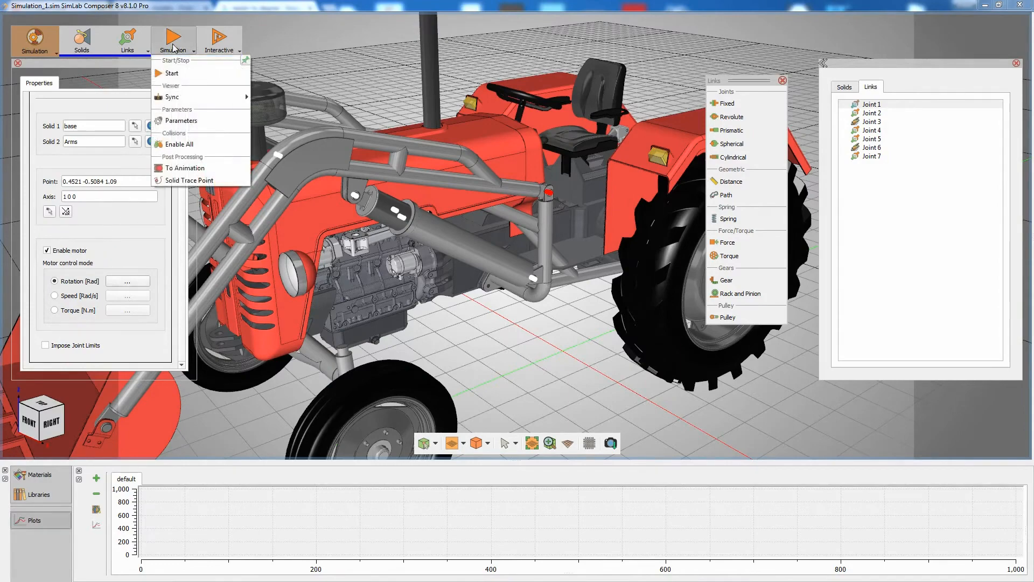
left_click(171, 73)
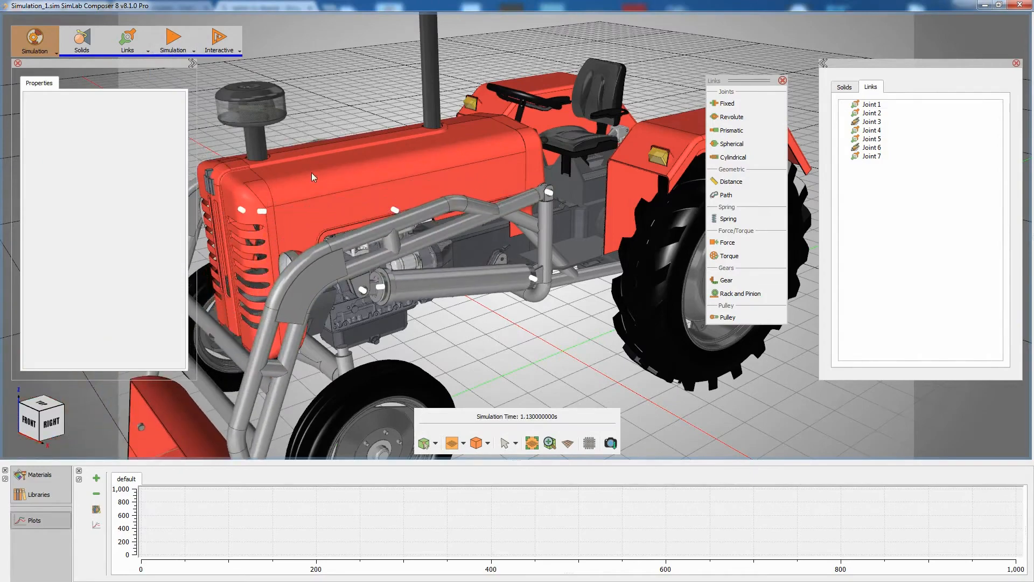
scroll(312, 172, "down", 3)
left_click(174, 41)
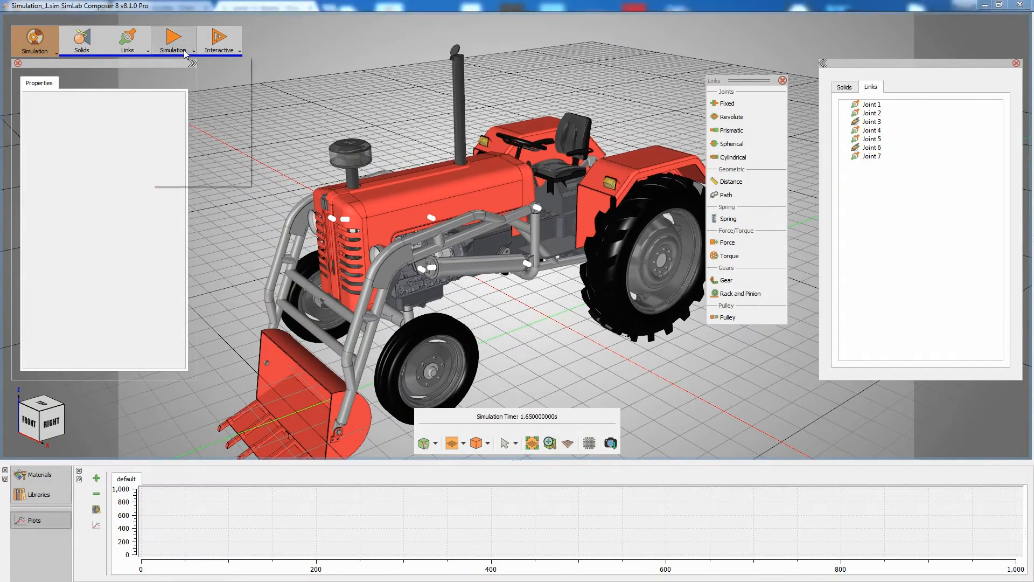
left_click(180, 71)
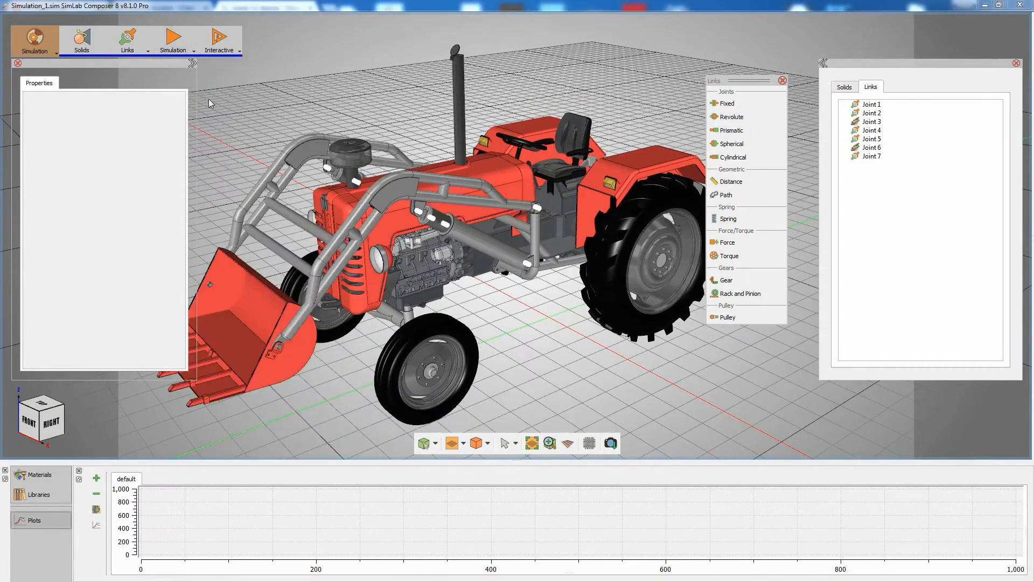
Change the rotation function of the base-to-Arms joint motor to Sequence and open the sequence for editing
left_click(536, 208)
left_click(127, 341)
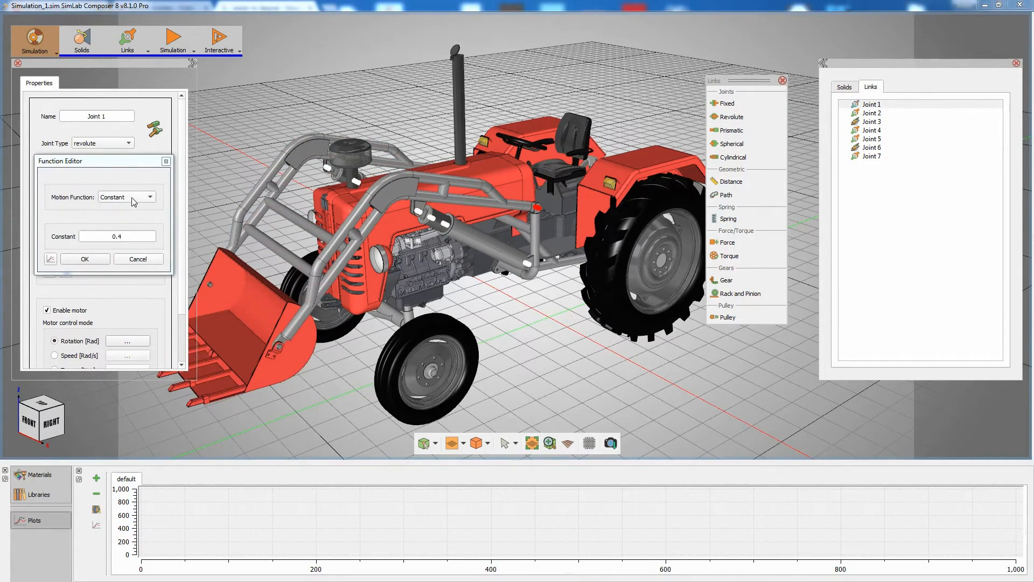
left_click(133, 202)
left_click(124, 277)
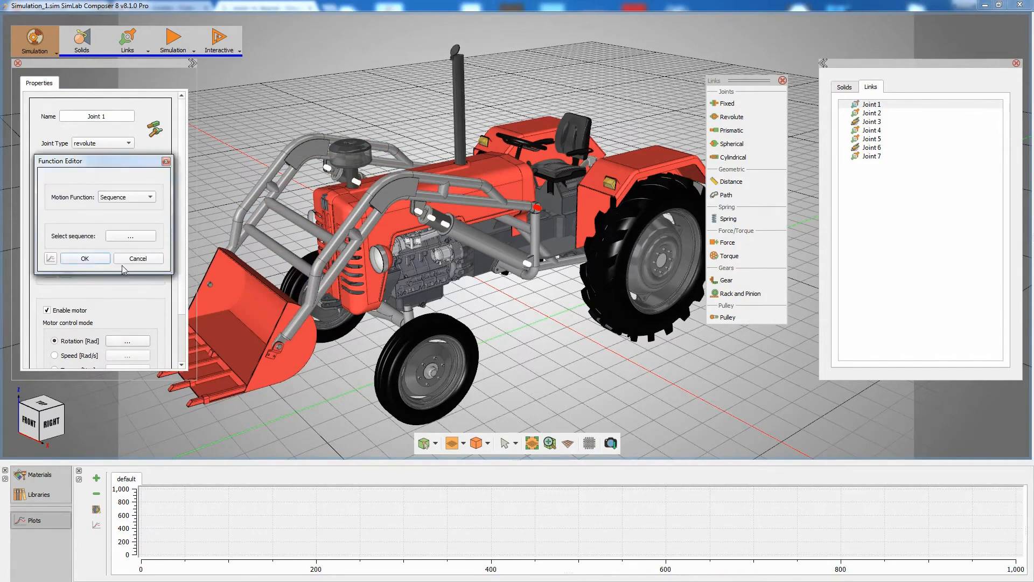
left_click(125, 237)
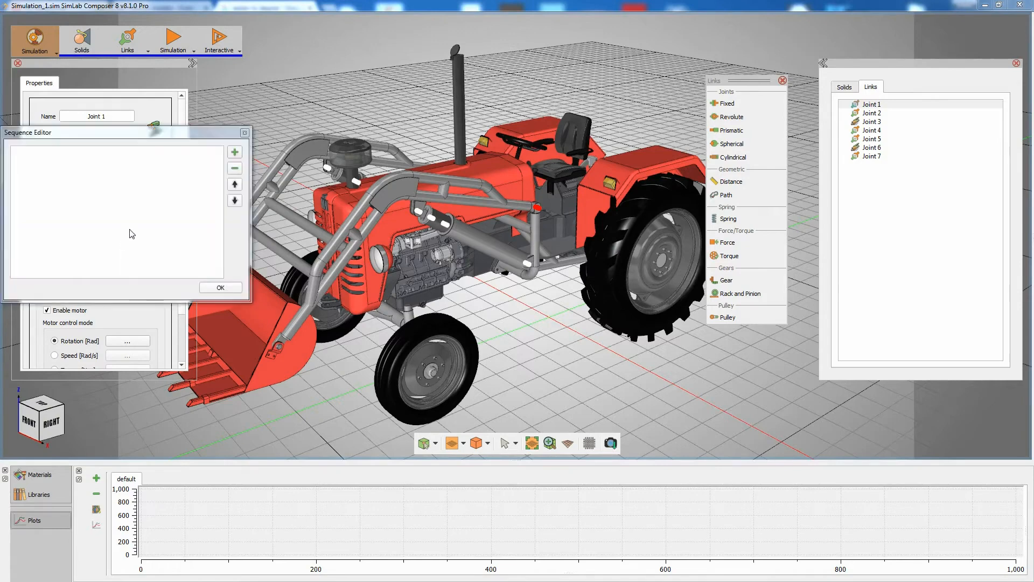
Add a first segment to the sequence with a constant function of 0.3 and a duration of 2
left_click(233, 153)
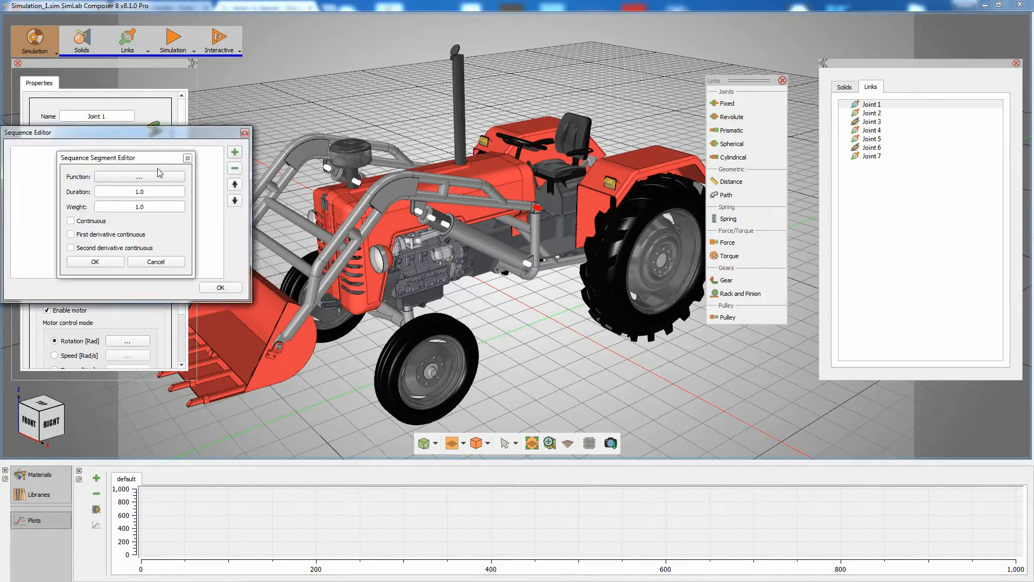
left_click(139, 176)
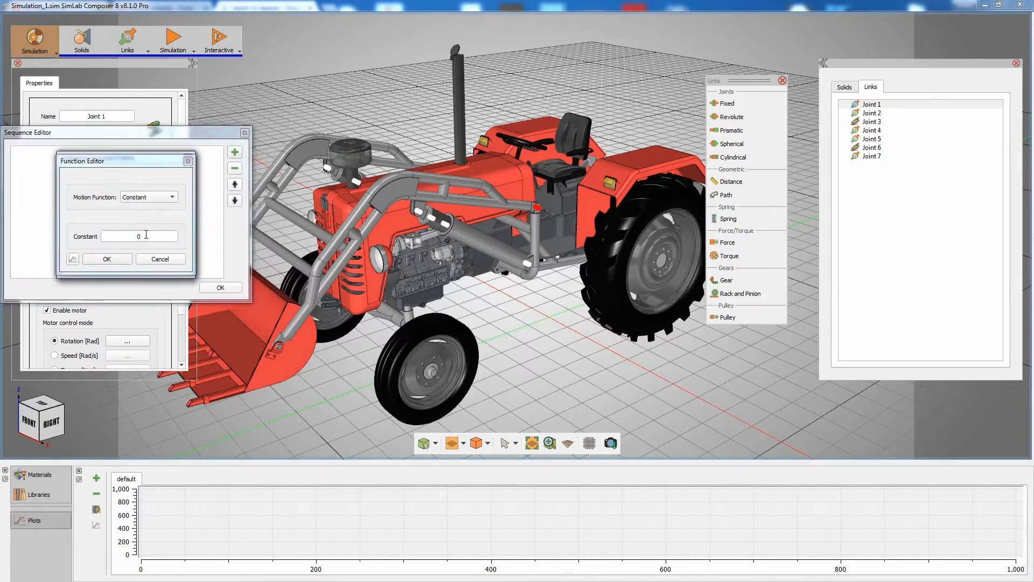
double_click(129, 238)
type(".3")
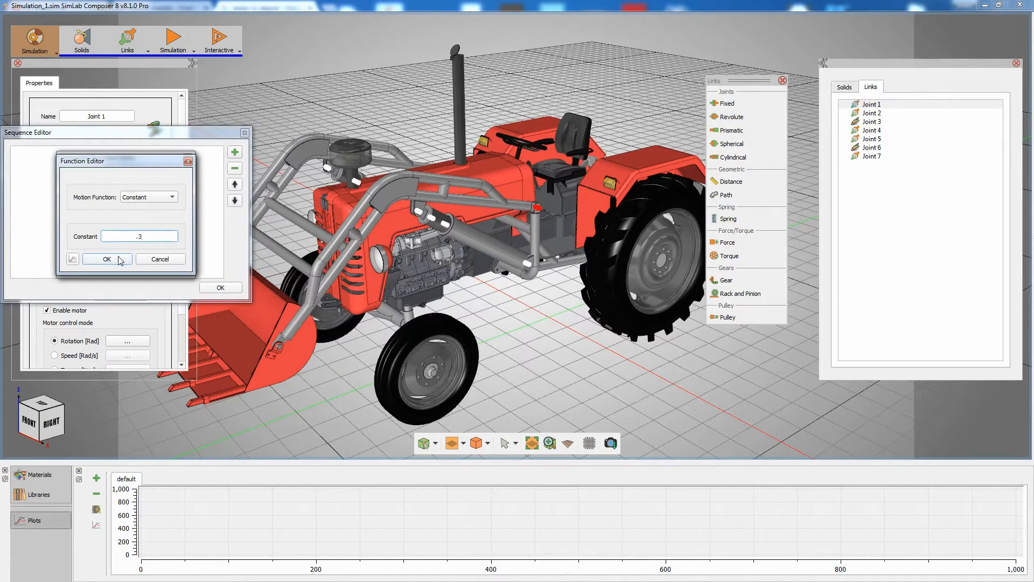
left_click(121, 261)
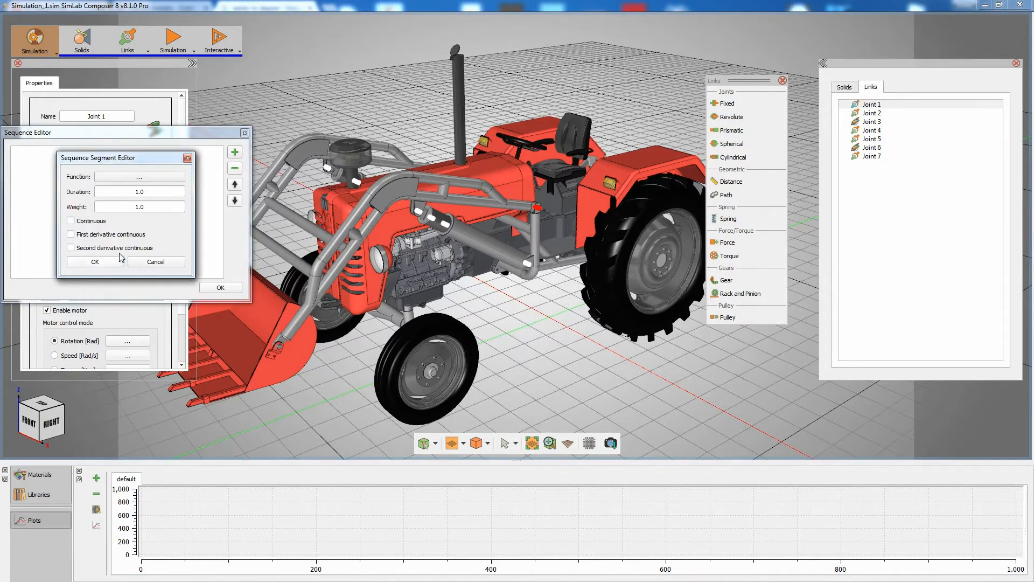
double_click(151, 192)
type("2")
left_click(98, 262)
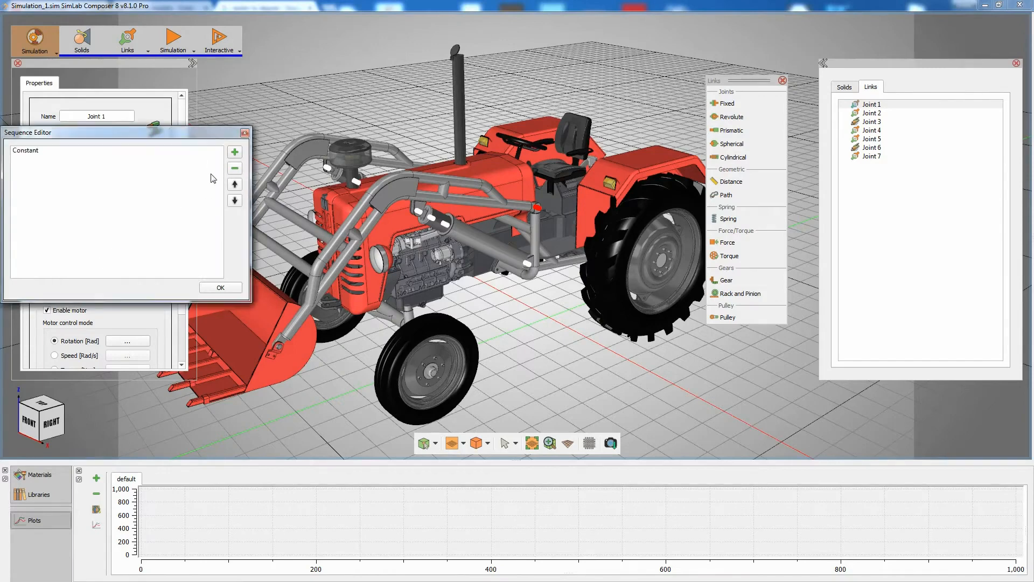
Add a second segment to the sequence with a constant function of -0.7 and a duration of 2
left_click(235, 152)
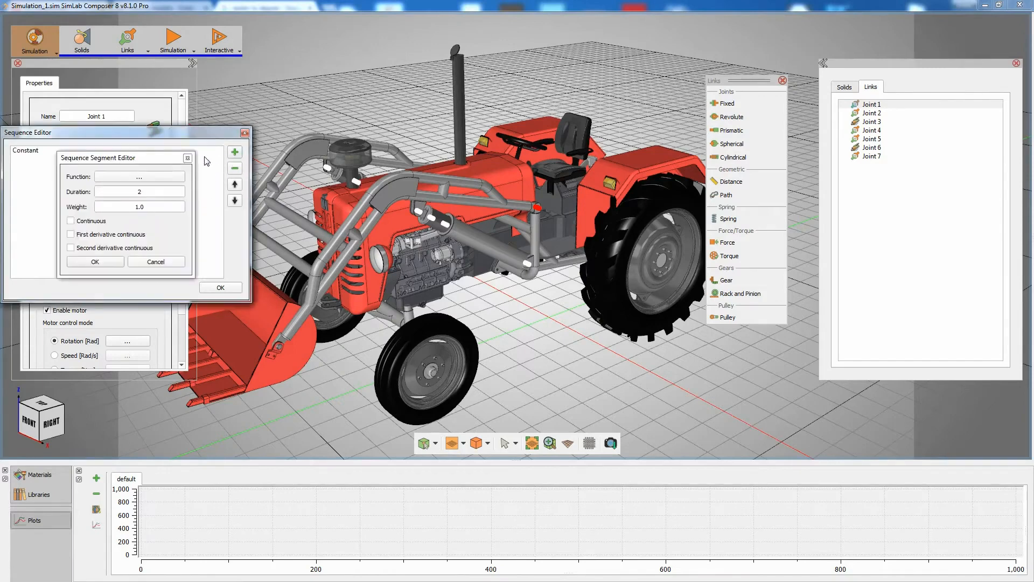
left_click(168, 177)
double_click(139, 236)
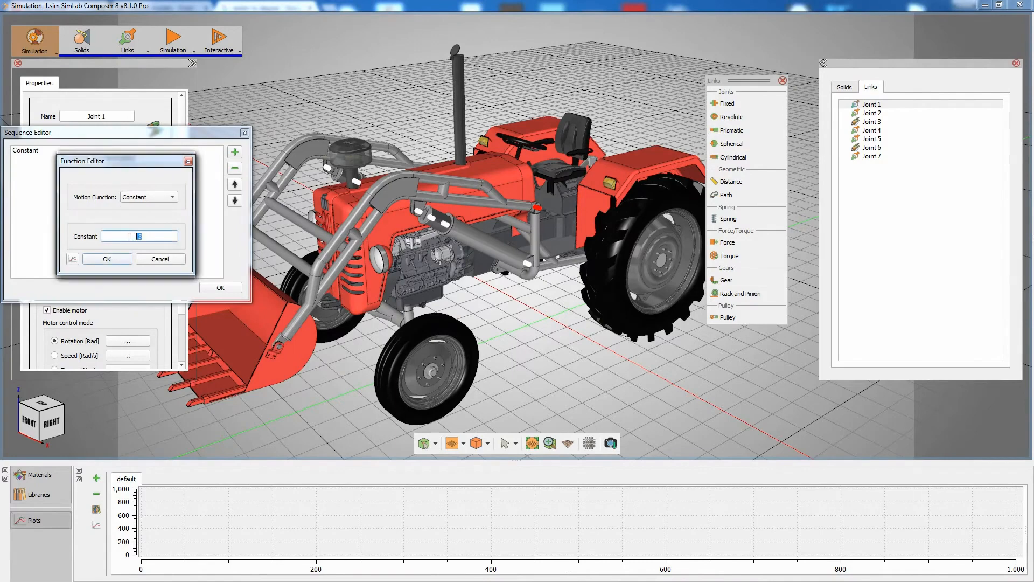
type("-.7")
left_click(125, 259)
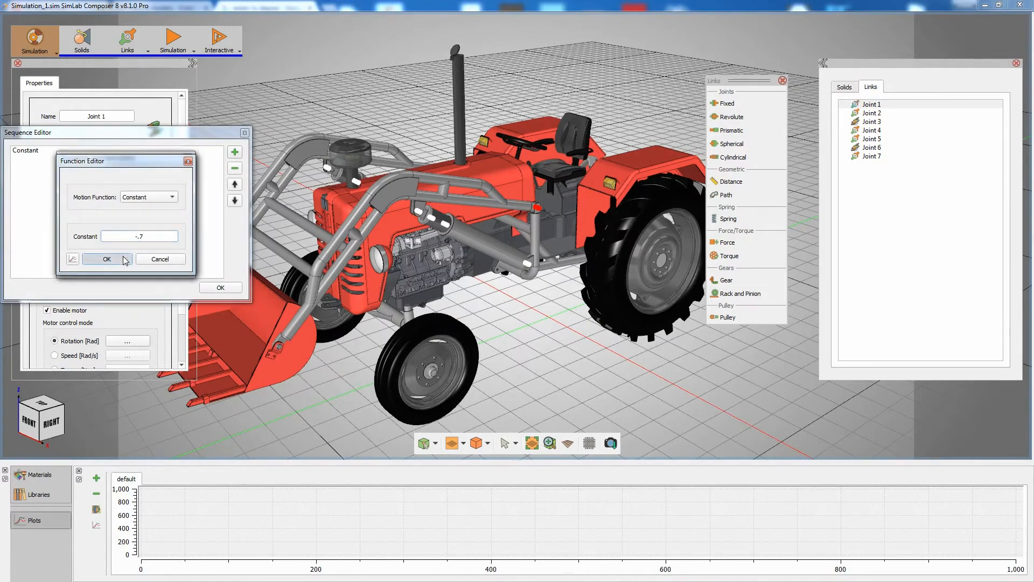
left_click(115, 261)
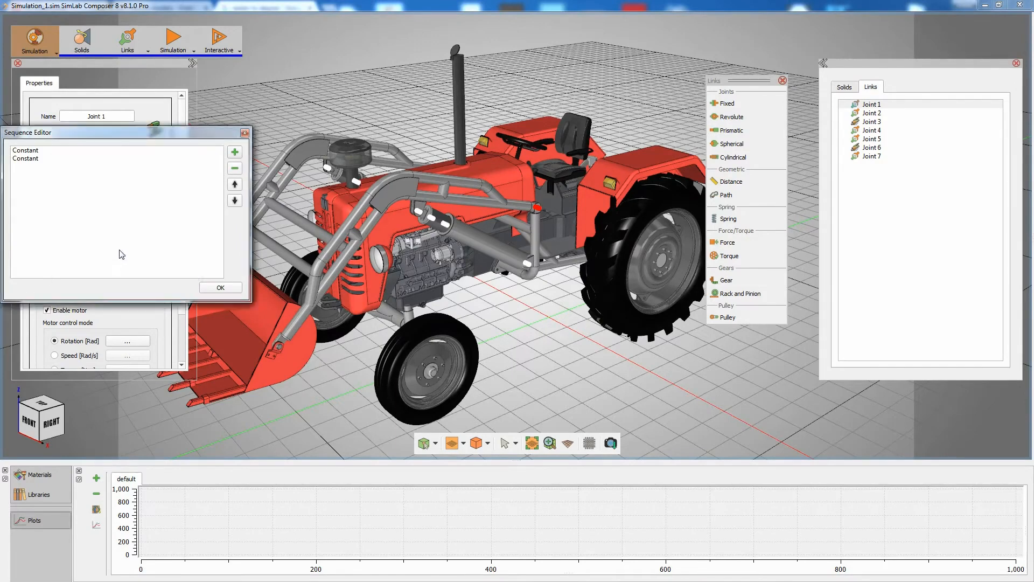
Add a third segment to the sequence with a constant function of 0 and a duration of 2, and confirm the sequence
left_click(234, 153)
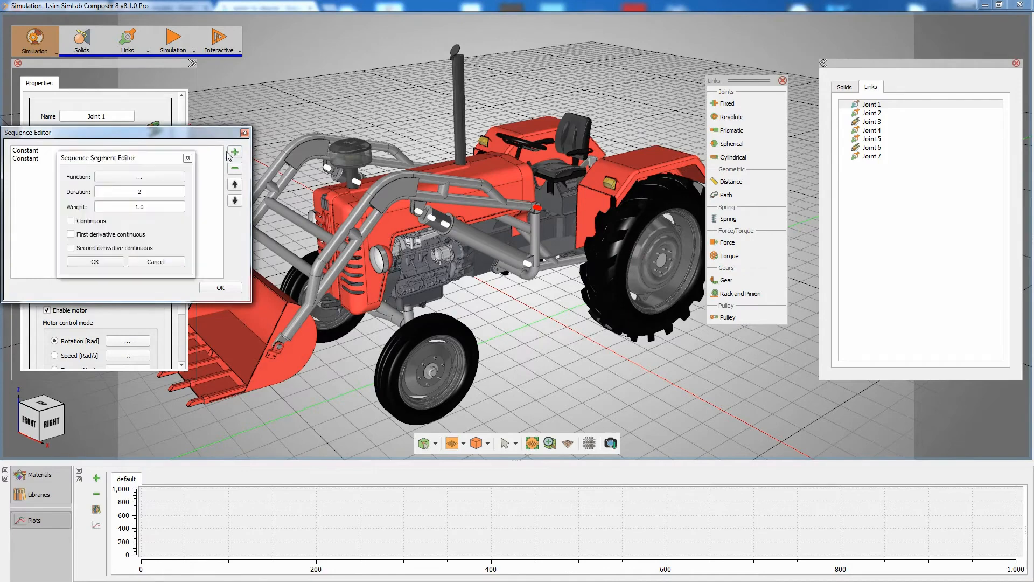
left_click(168, 177)
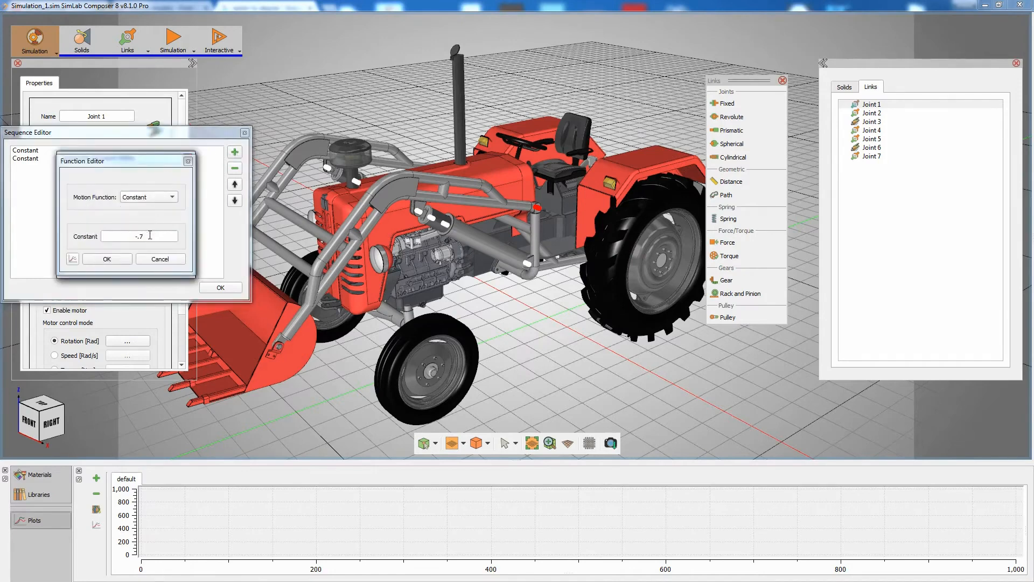
double_click(139, 236)
type("0")
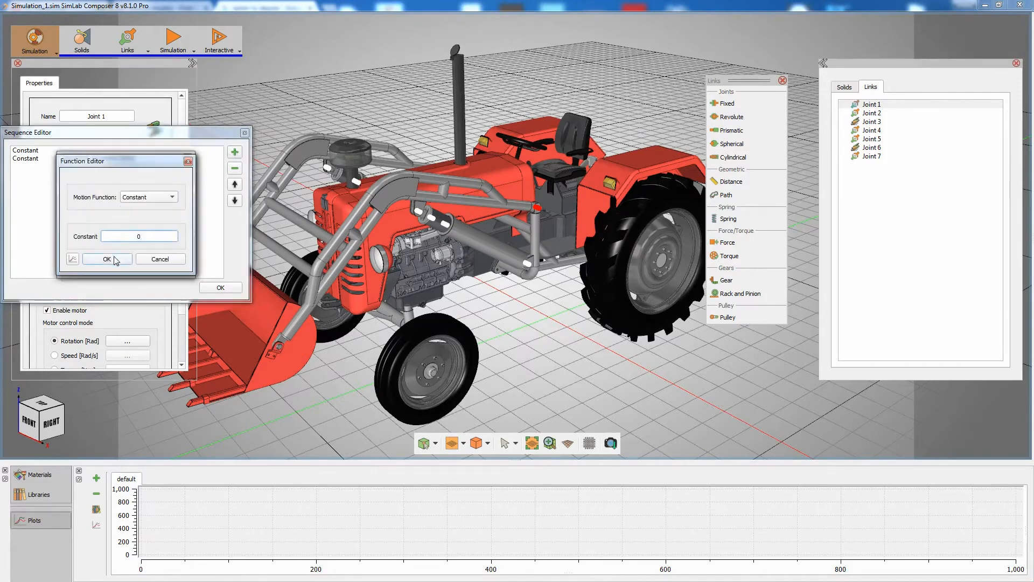
left_click(107, 259)
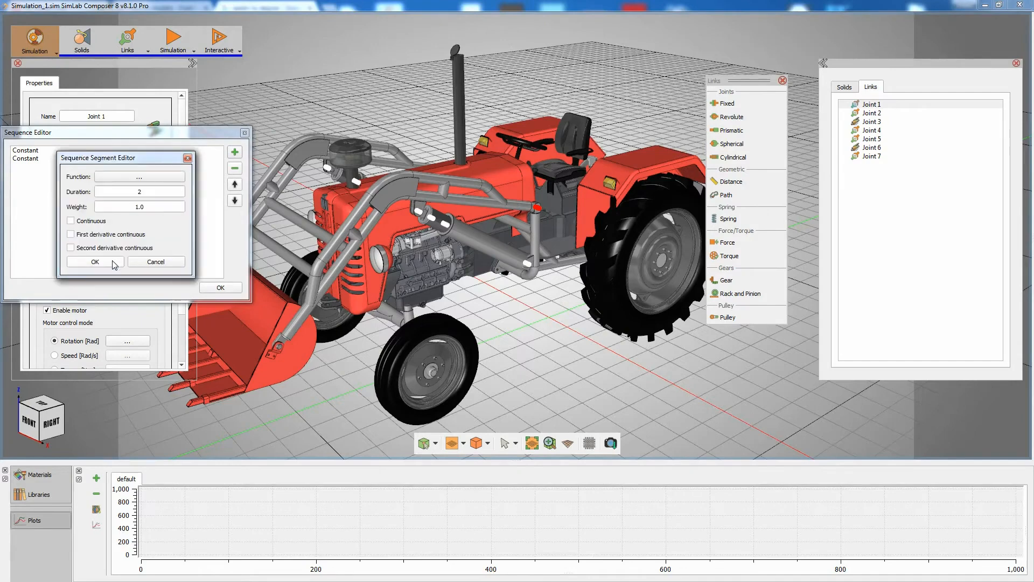
left_click(115, 262)
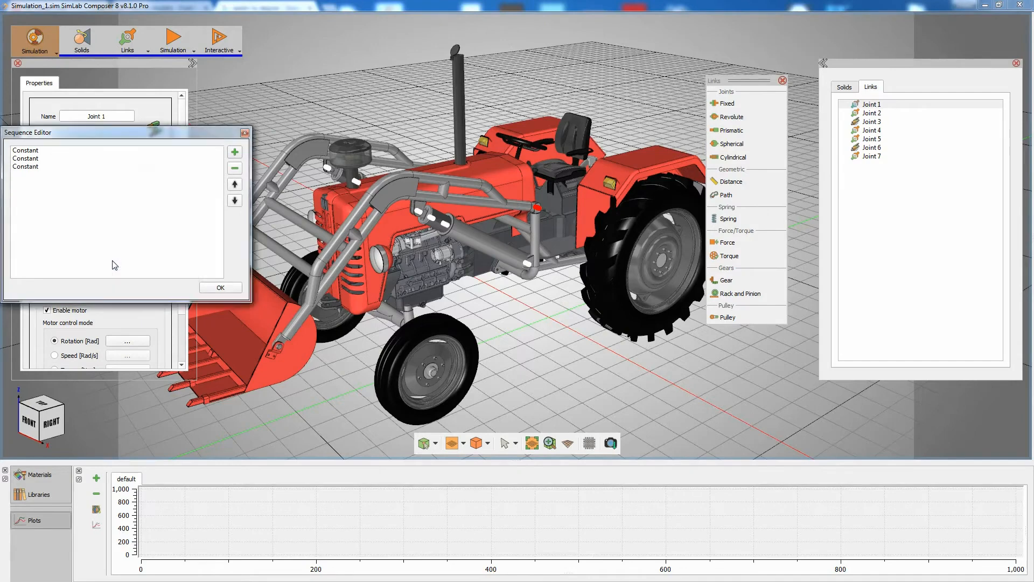
left_click(217, 289)
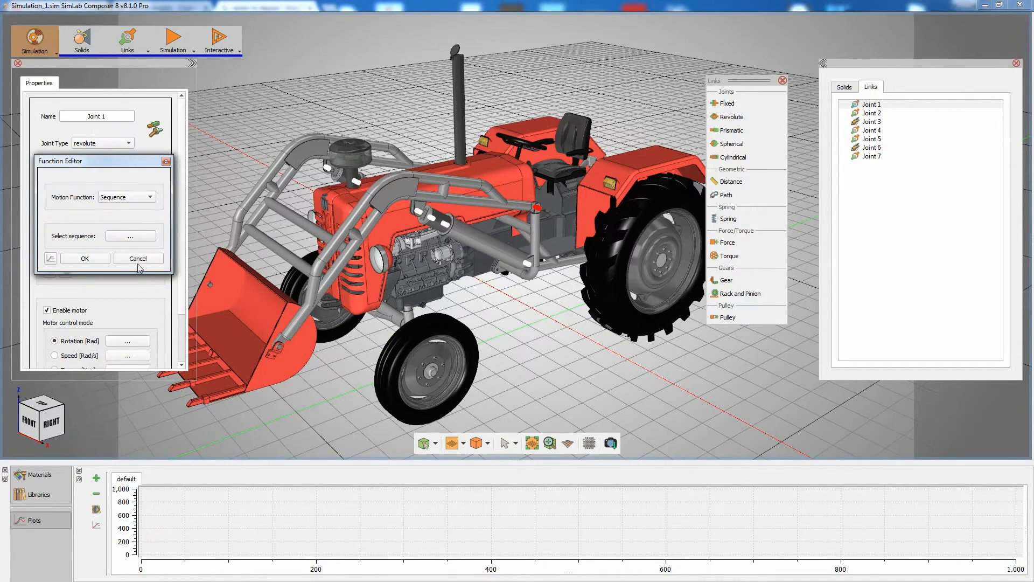
left_click(92, 259)
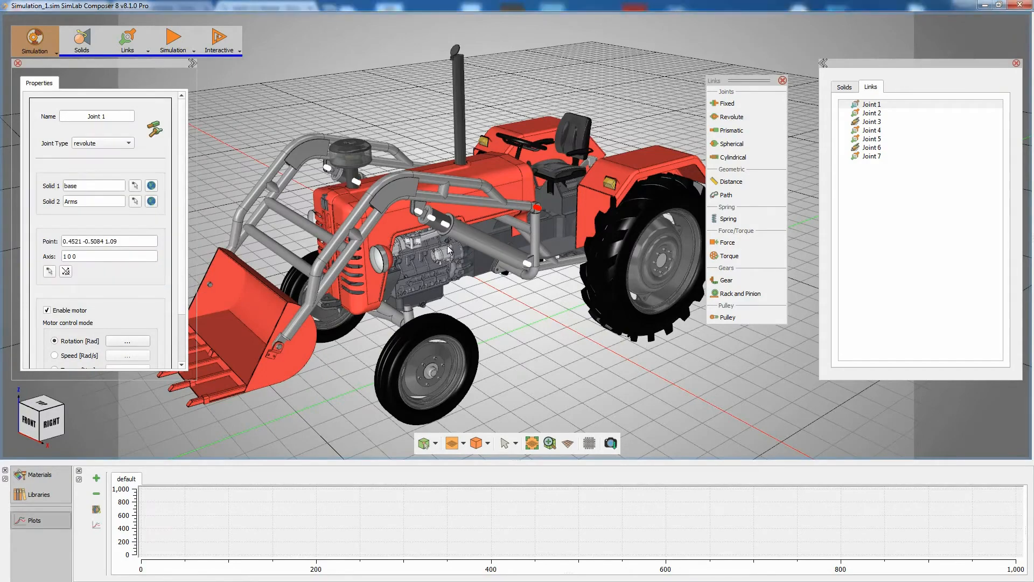
Run the simulation to watch the loader arms follow the rotation sequence
middle_click_drag(448, 247, 480, 219)
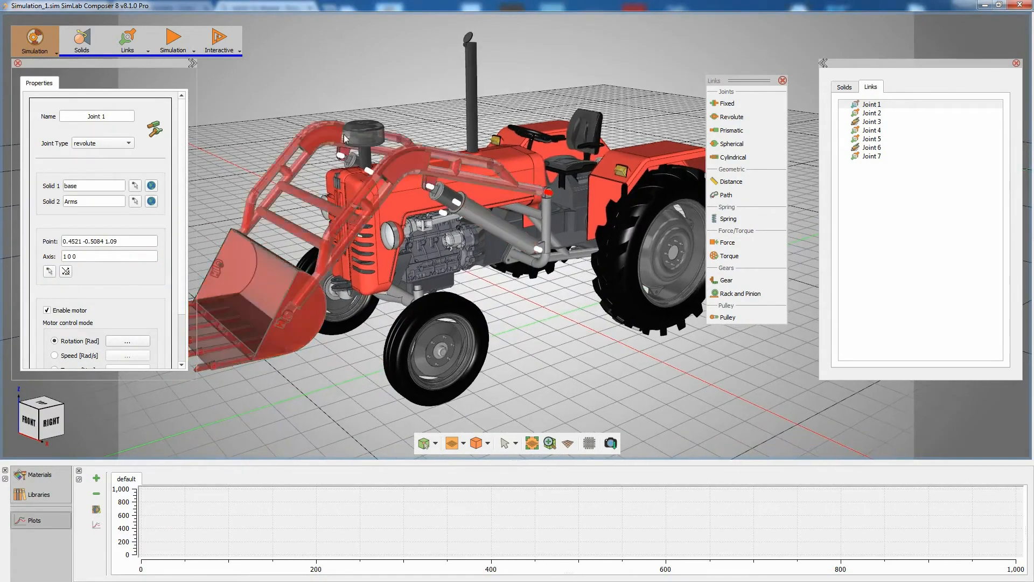
left_click(194, 50)
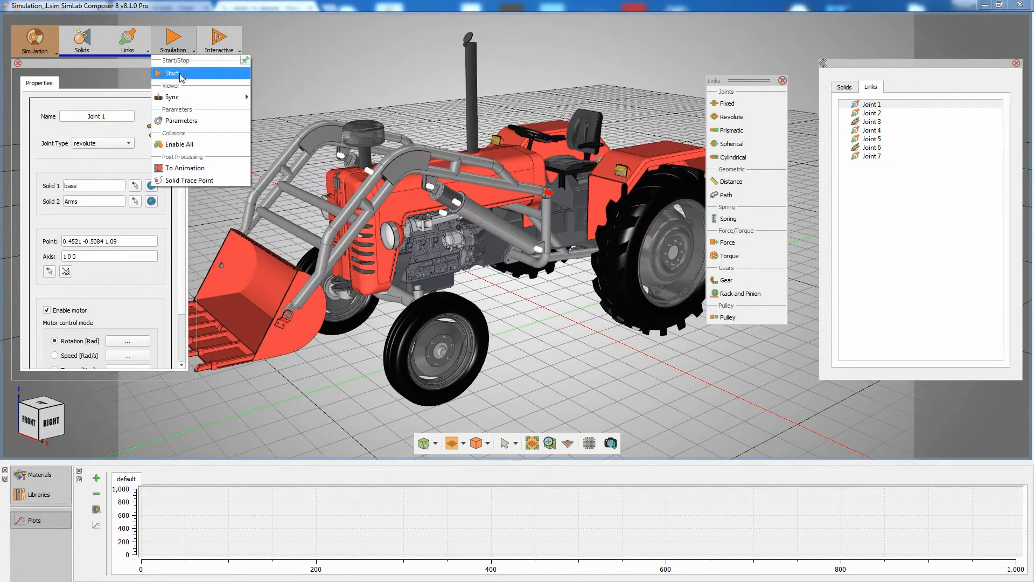
left_click(180, 76)
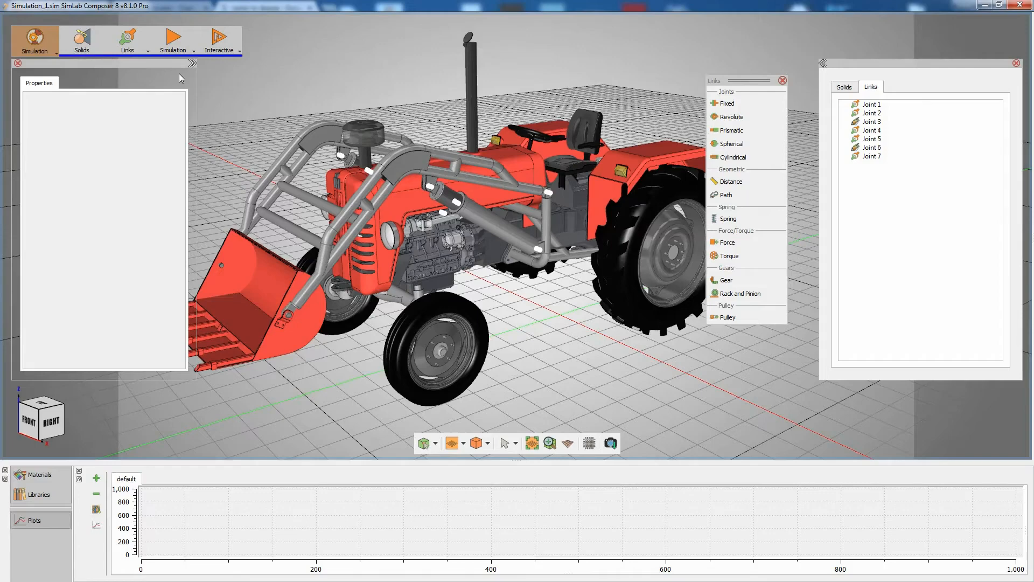
Add the control function of the base-to-Arms joint as an interactive physics entity
left_click(218, 51)
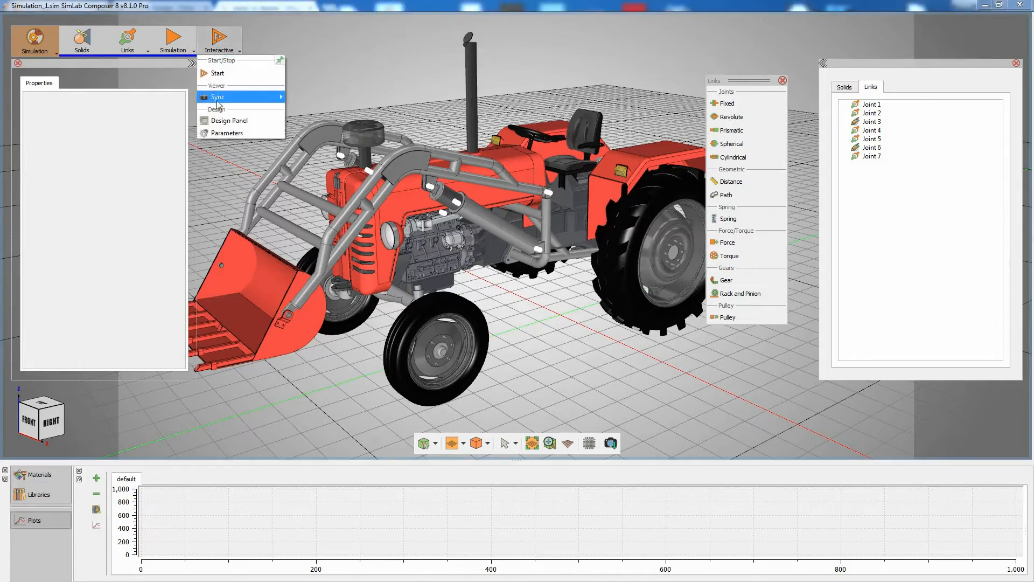
left_click(225, 121)
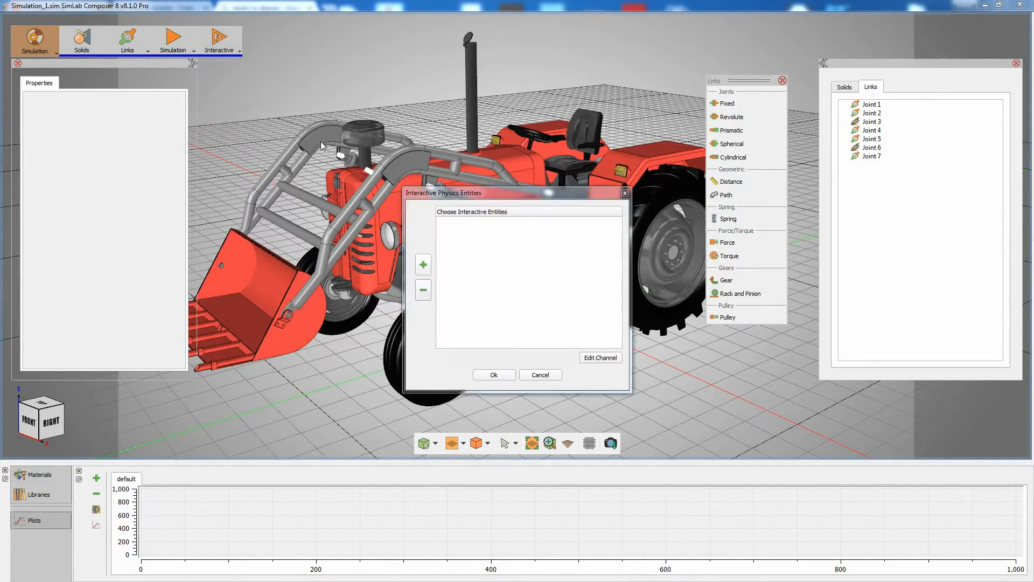
left_click_drag(517, 195, 357, 143)
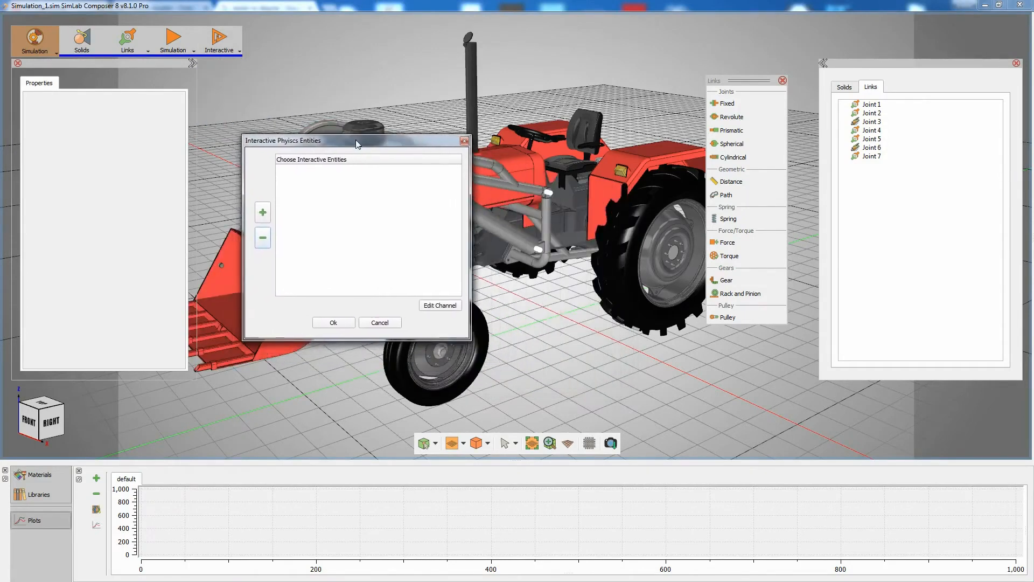
left_click(263, 210)
left_click(549, 192)
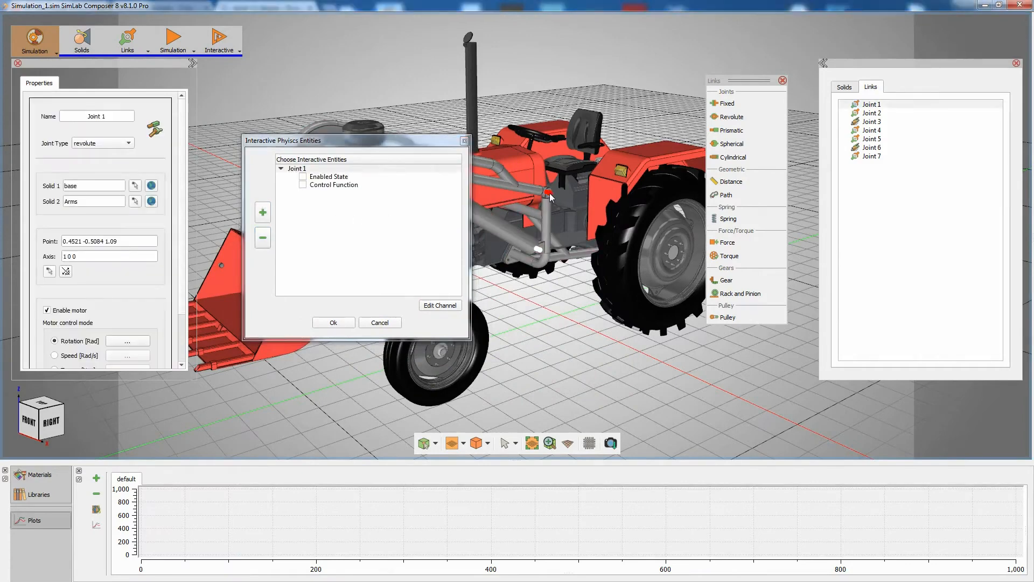
left_click(330, 185)
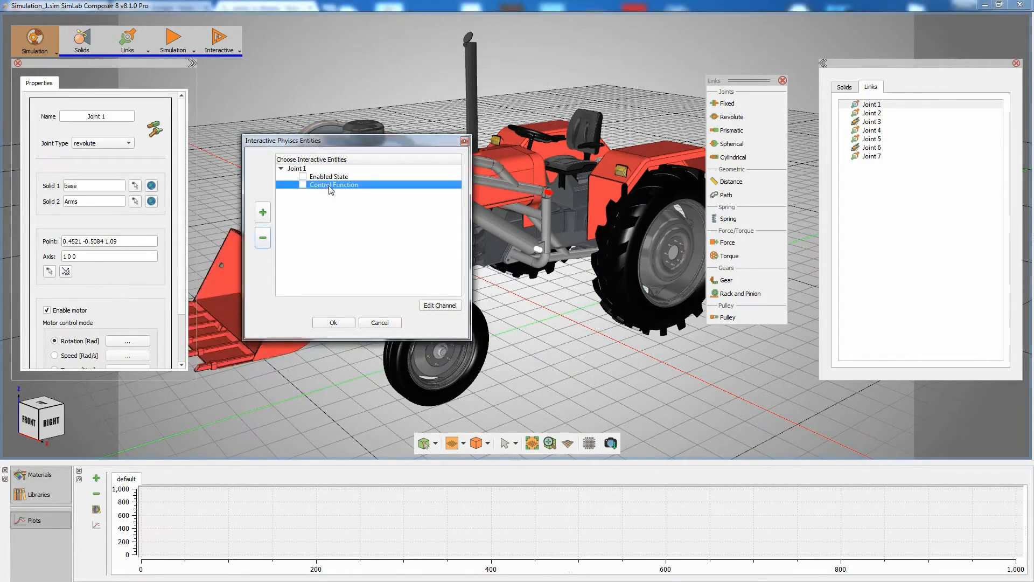
Edit the control function's interactive channel, assigning Up as the increase key and Down as the decrease key
left_click(440, 306)
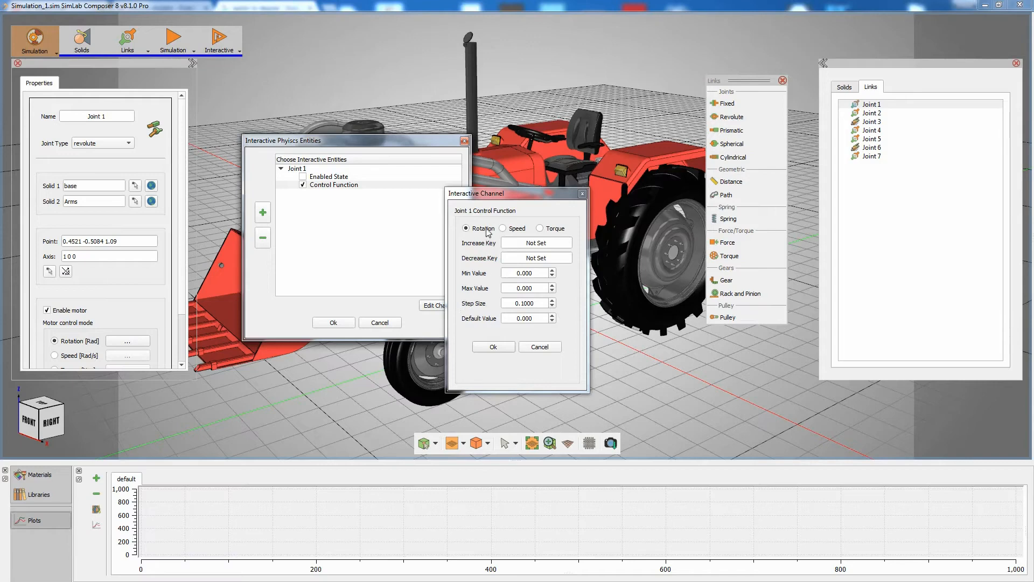
left_click(527, 242)
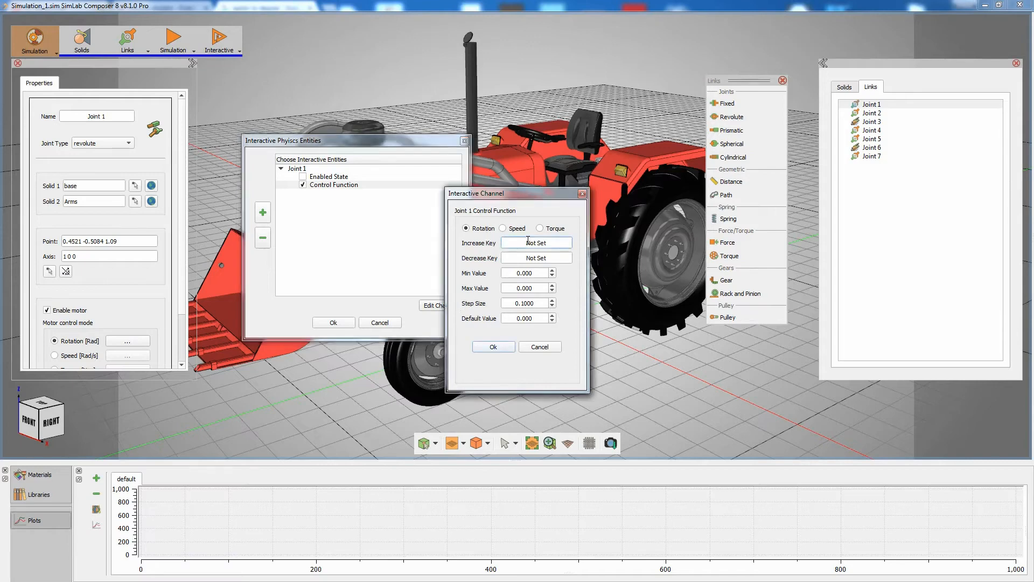
key("Up")
left_click(532, 257)
key("Down")
Limit the interactive rotation to a minimum of -0.7 and a maximum of 0.3, and confirm the interactive entities
left_click_drag(536, 272, 510, 273)
type("-")
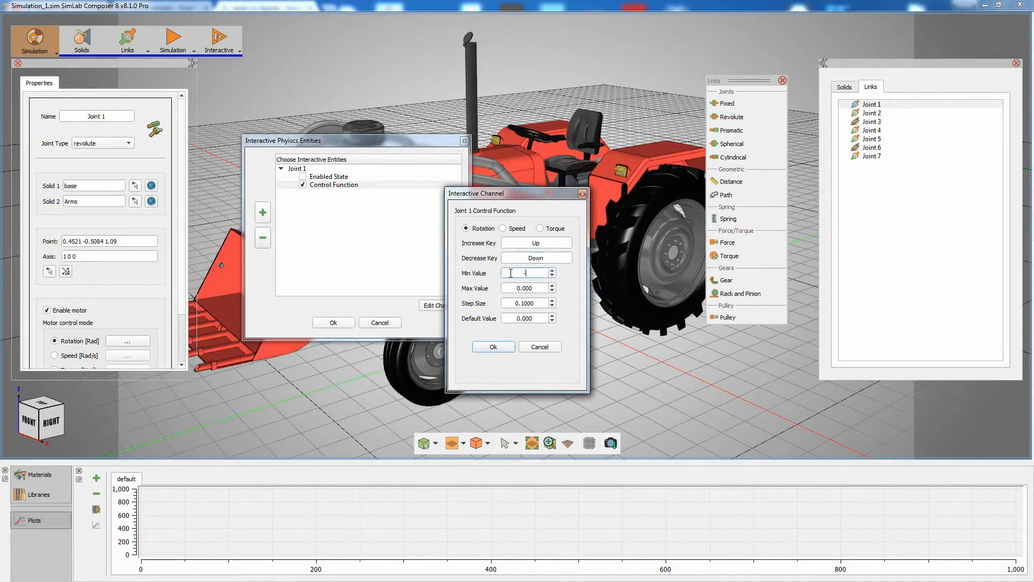
type(".7")
left_click_drag(536, 287, 507, 289)
type(".3")
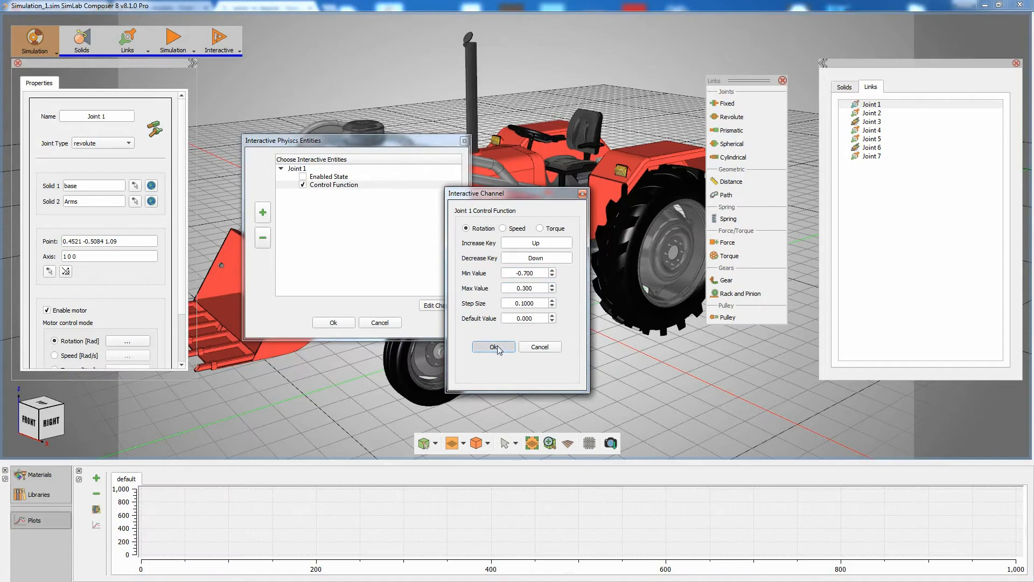
left_click(494, 346)
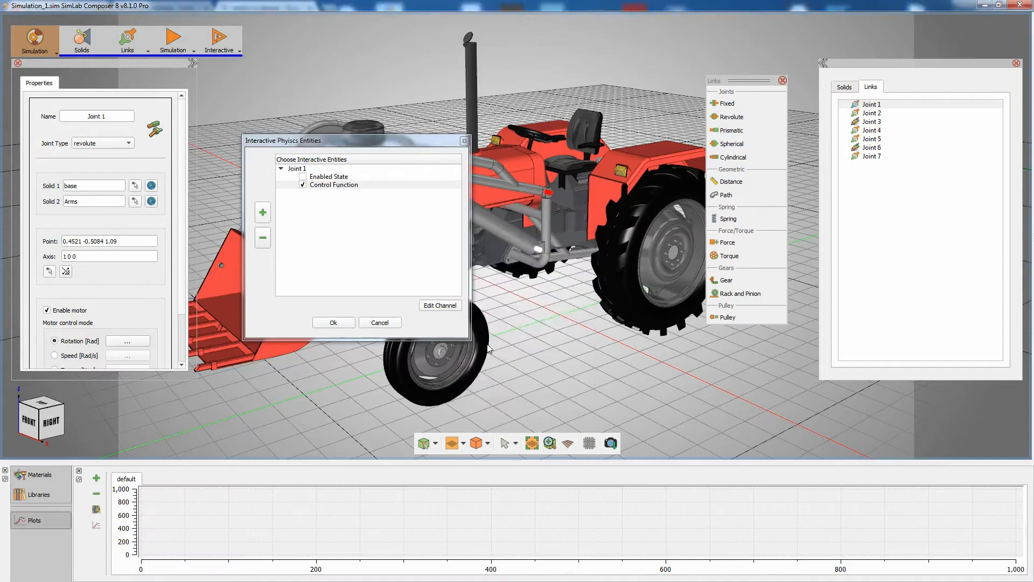
left_click(334, 322)
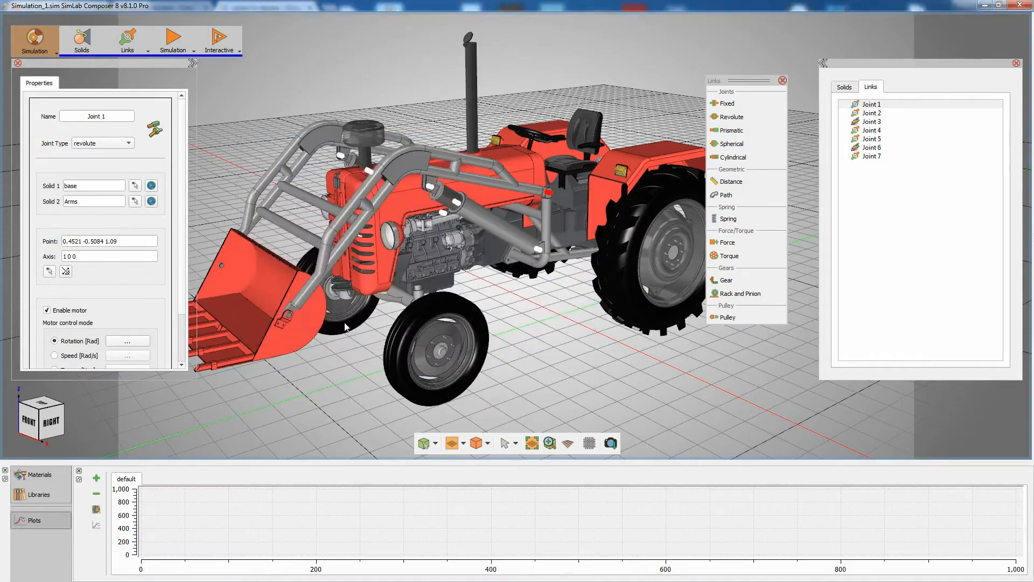
Start the interactive simulation and drive the loader arms to 0.3, followed by -0.6, using the assigned control keys
left_click(227, 52)
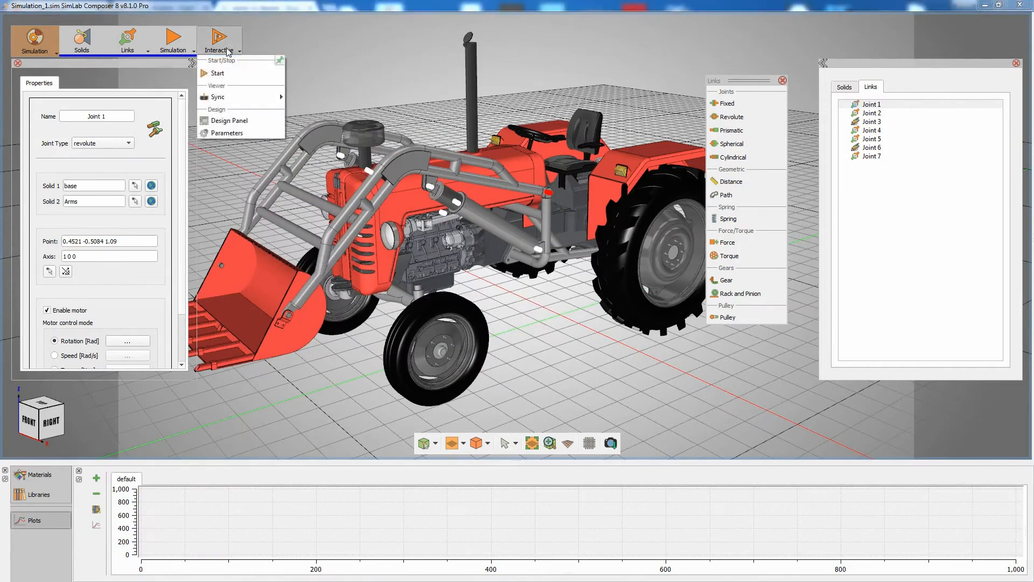
left_click(224, 73)
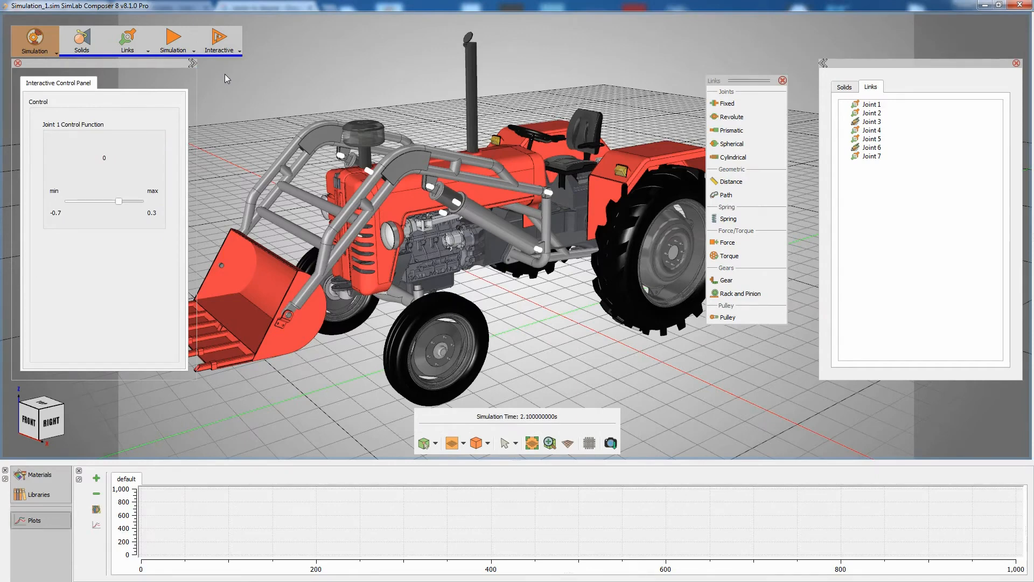
key("Up")
key("Up")
key("Up")
key("Down")
key("Down")
key("Down")
key("Down")
key("Down")
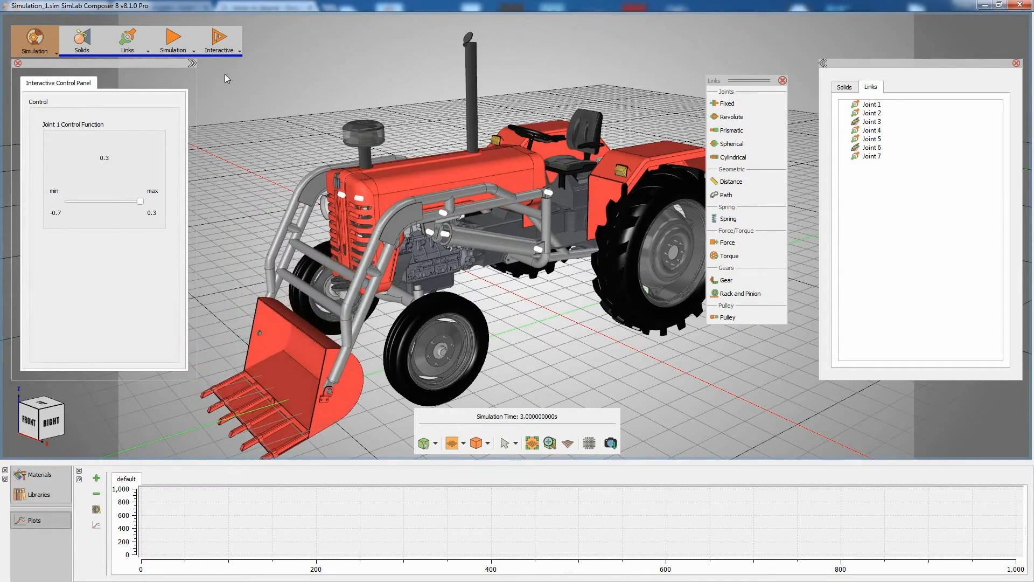
key("Down")
key("Down")
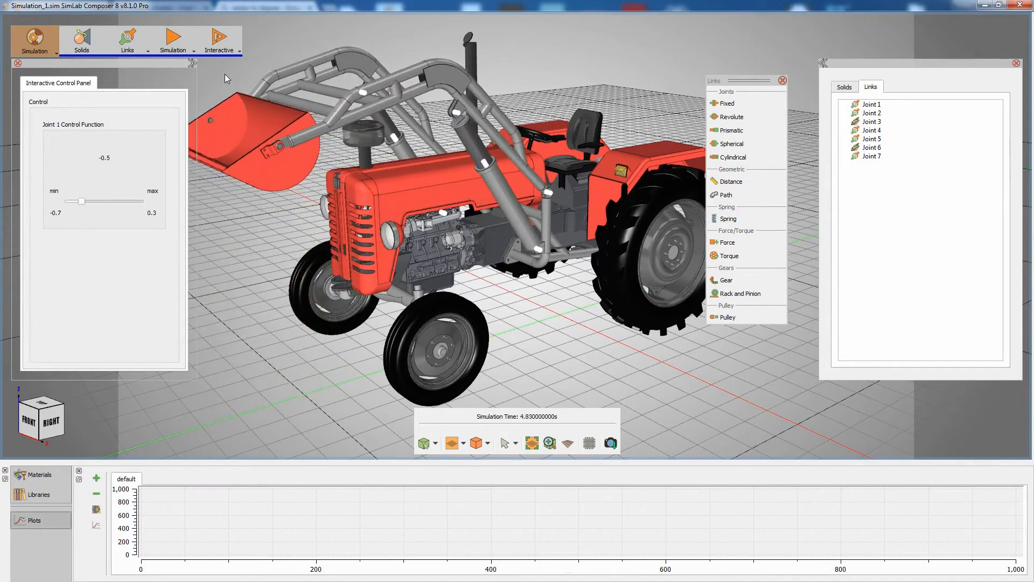
key("Down")
key("Down")
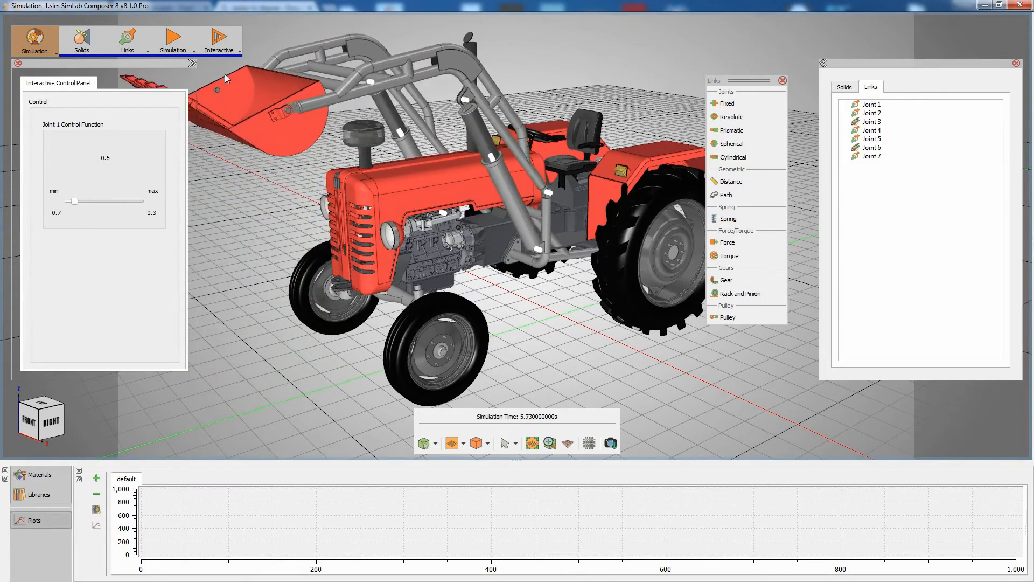
Lower the loader arms by moving the joint's control value to 0.25
left_click_drag(77, 207, 132, 206)
key("Right")
key("Right")
key("Right")
key("Right")
key("Right")
key("Right")
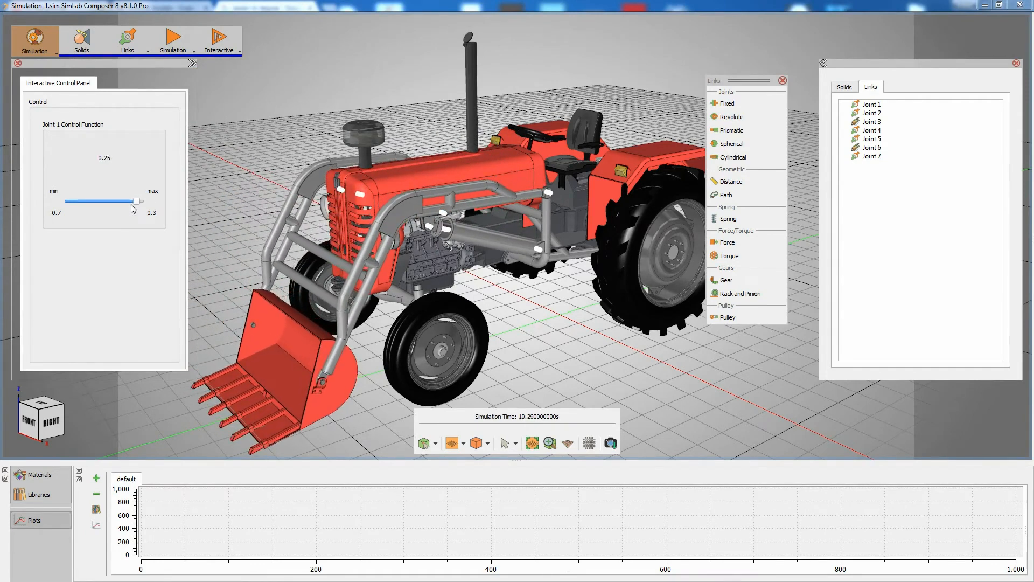
Raise the loader arms gradually to a control value of -0.15 and stop the interactive simulation
key("Left")
key("Left")
key("Left")
key("Left")
key("Left")
key("Left")
key("Left")
key("Left")
key("Left")
key("Left")
key("Left")
key("Left")
key("Left")
key("Left")
key("Left")
key("Left")
key("Left")
key("Left")
key("Left")
key("Left")
key("Left")
key("Left")
key("Left")
key("Left")
key("Left")
key("Left")
key("Left")
key("Left")
key("Left")
key("Left")
key("Left")
key("Left")
key("Left")
key("Left")
key("Left")
key("Left")
key("Left")
key("Left")
key("Left")
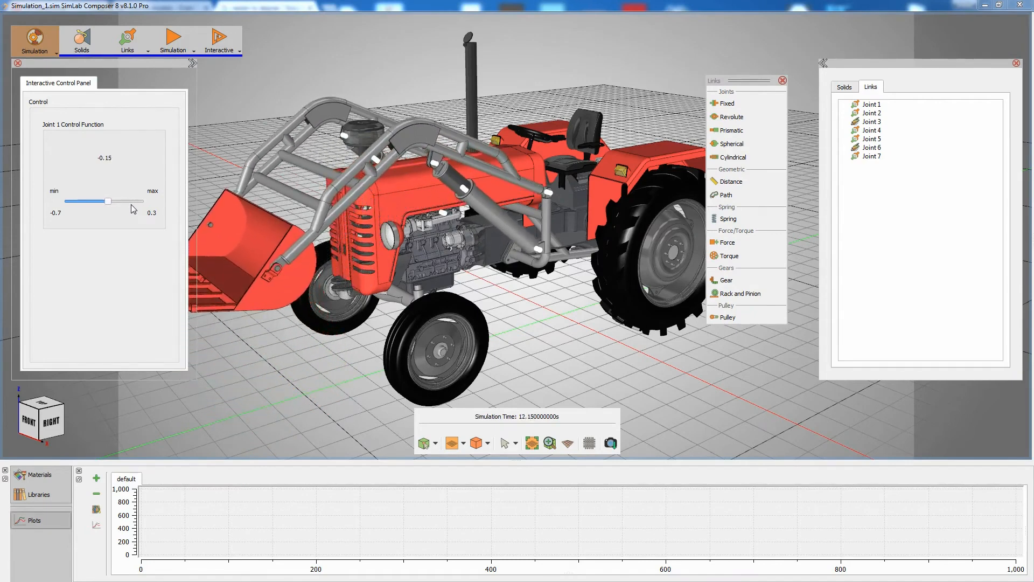
left_click(219, 40)
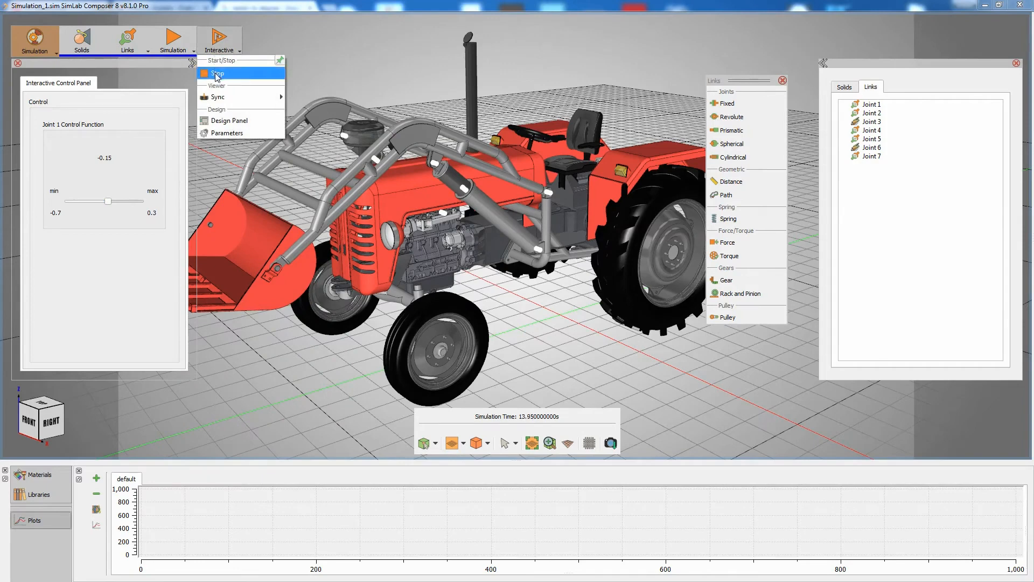
left_click(217, 75)
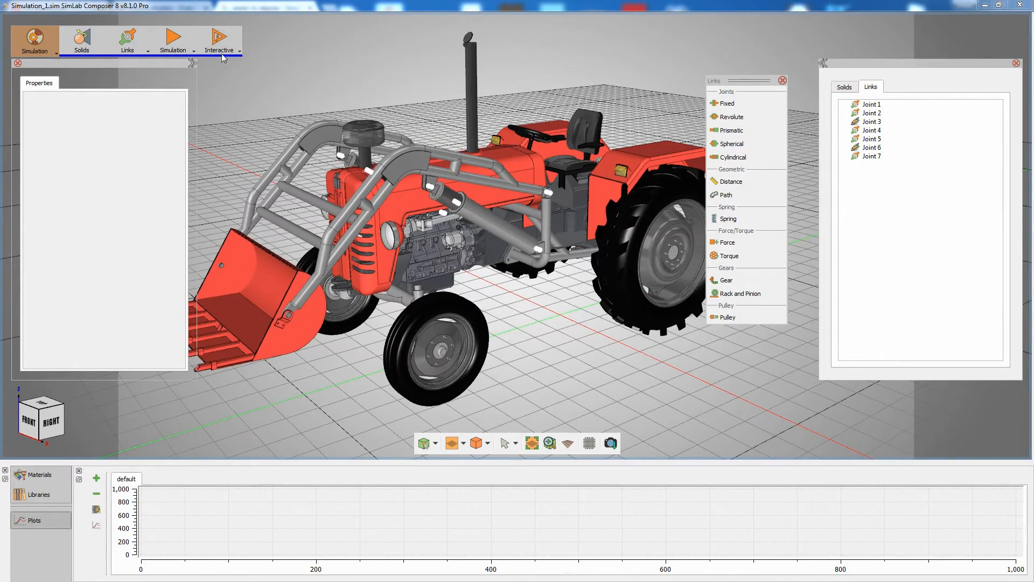
Run the regular simulation of the loader arms once more
left_click(173, 39)
left_click(181, 75)
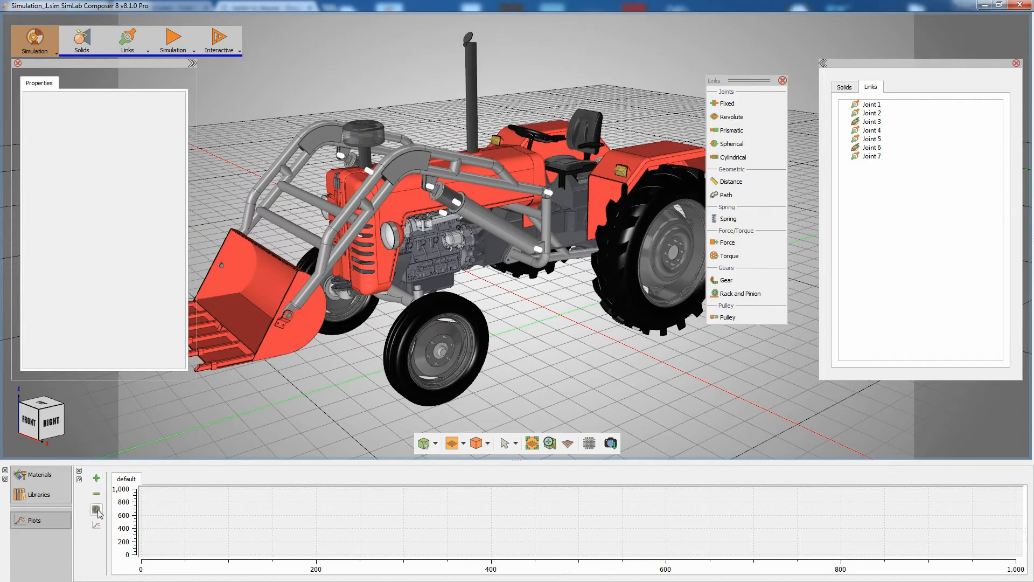
Add the Arms solid's Z-Position curve to the default plot and rerun the simulation
left_click(97, 525)
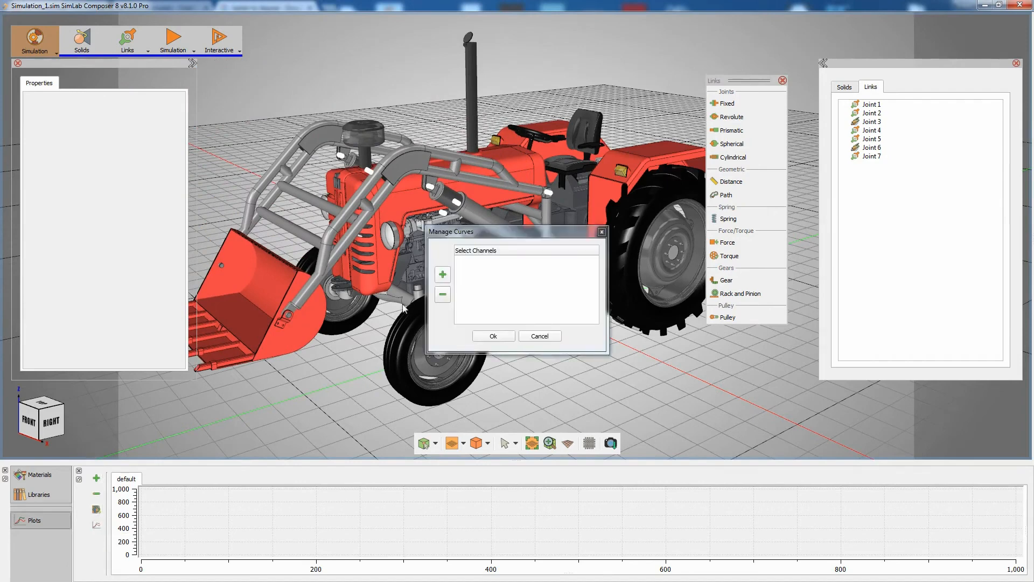
left_click(442, 275)
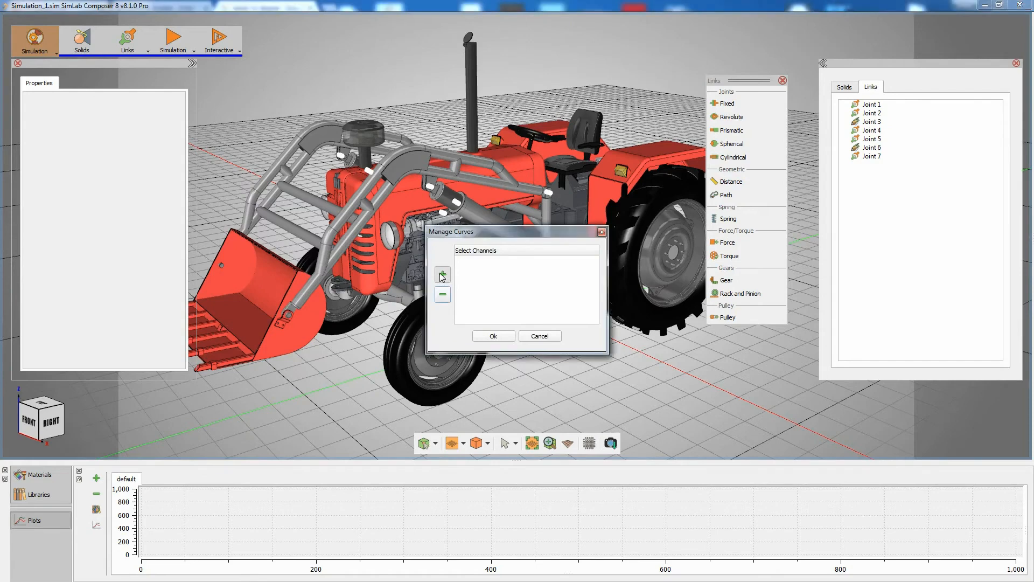
left_click(529, 193)
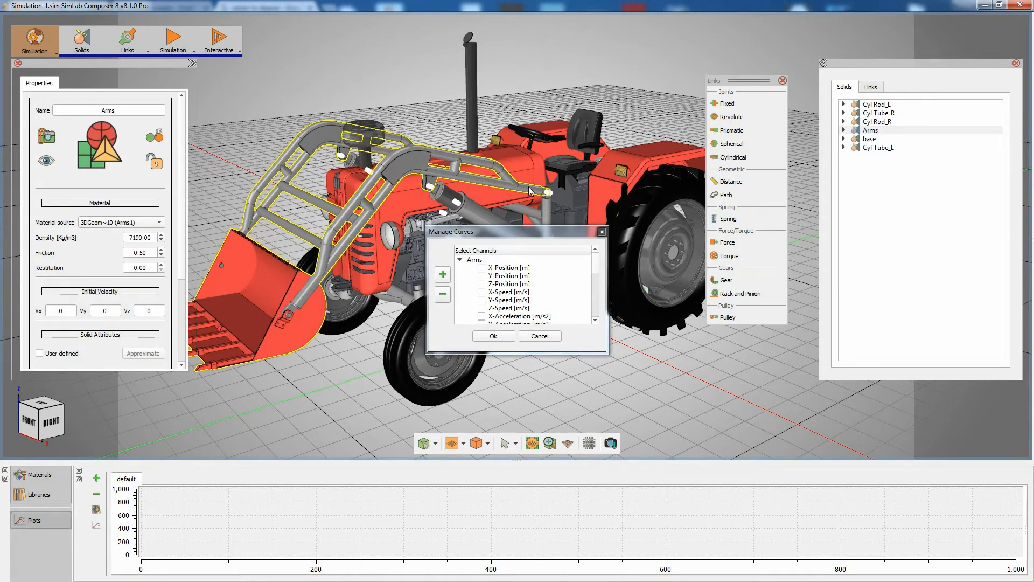
left_click(482, 284)
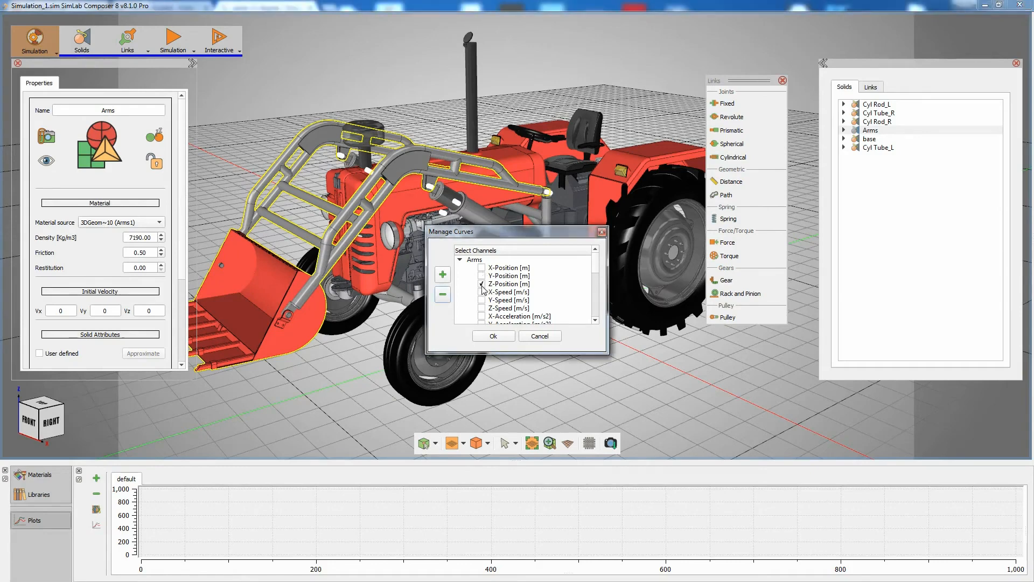
left_click(493, 336)
left_click(183, 51)
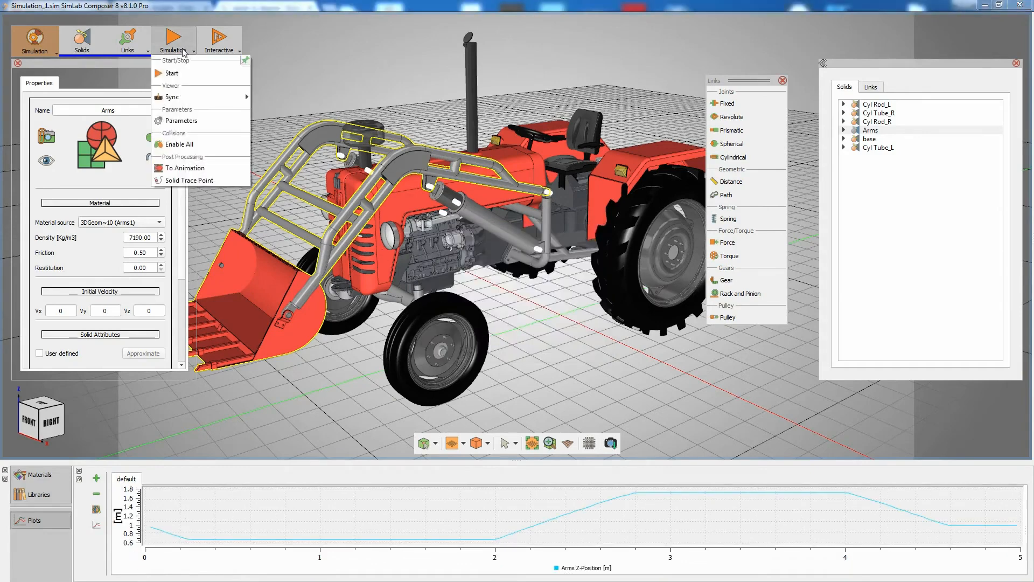
left_click(183, 73)
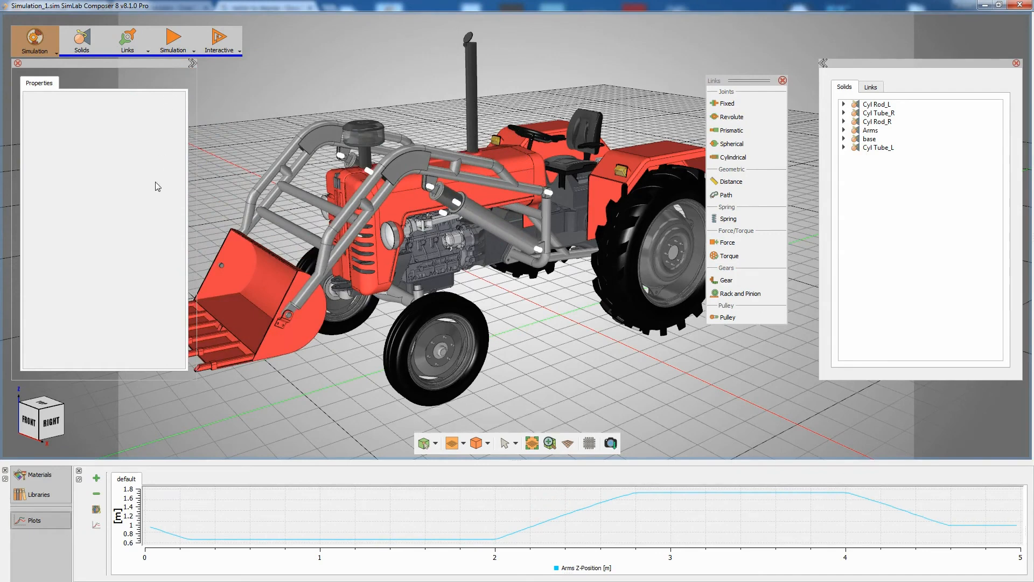
Add the Z-Speed curve of the left cylinder tube, Cyl Tube_L, to the same plot and run the simulation again
left_click(96, 525)
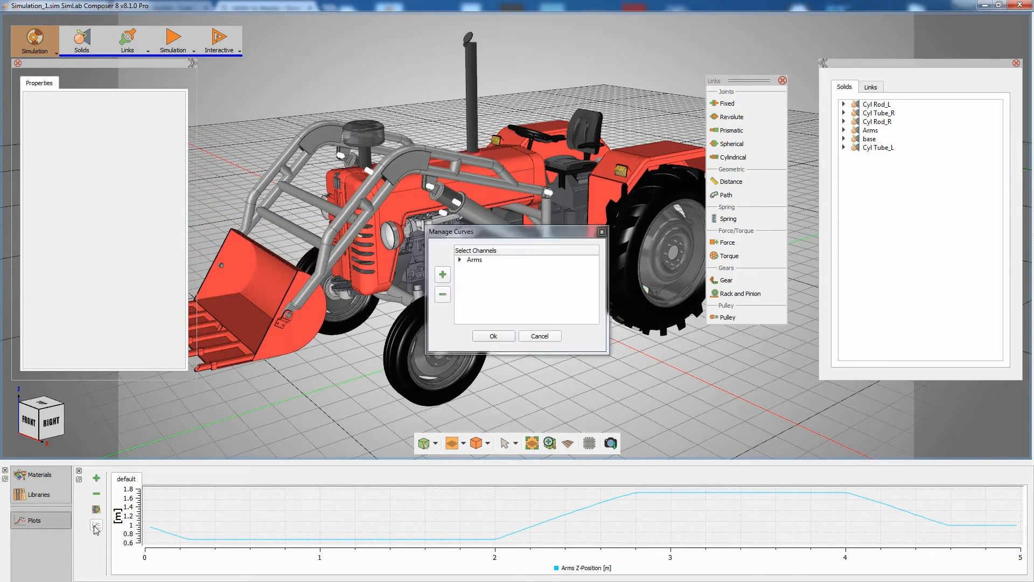
left_click(441, 277)
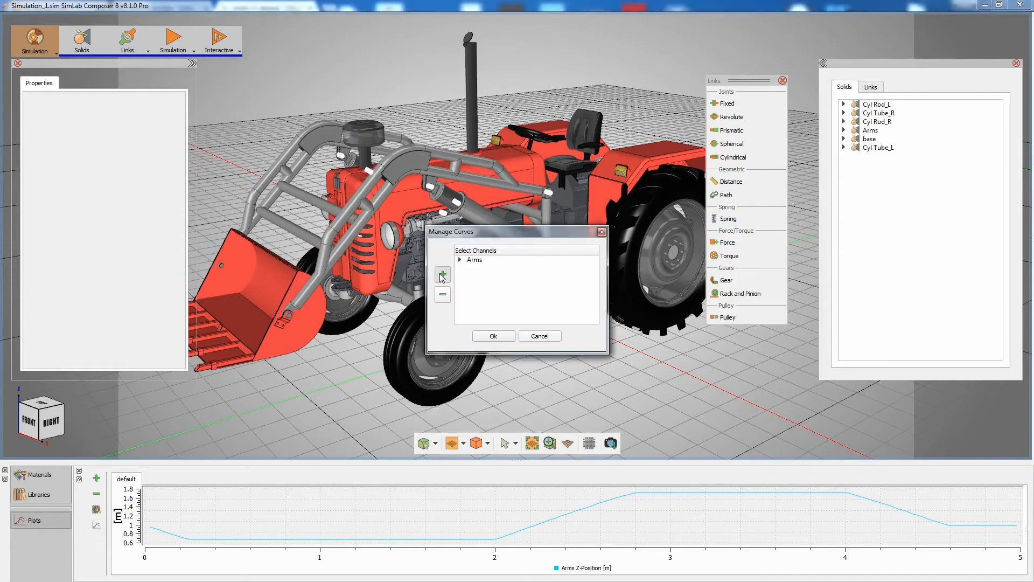
left_click(471, 218)
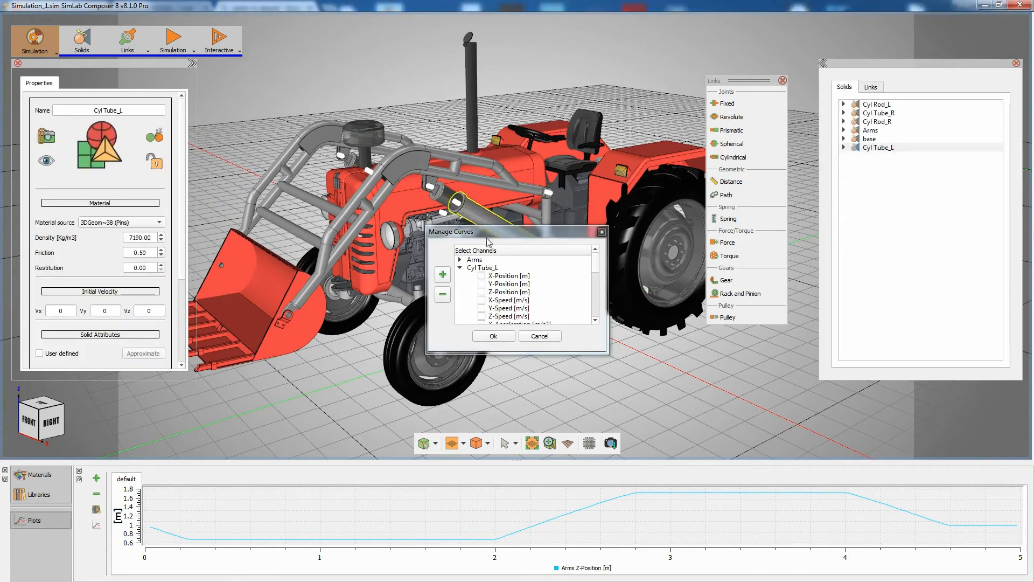
scroll(596, 266, "down", 1)
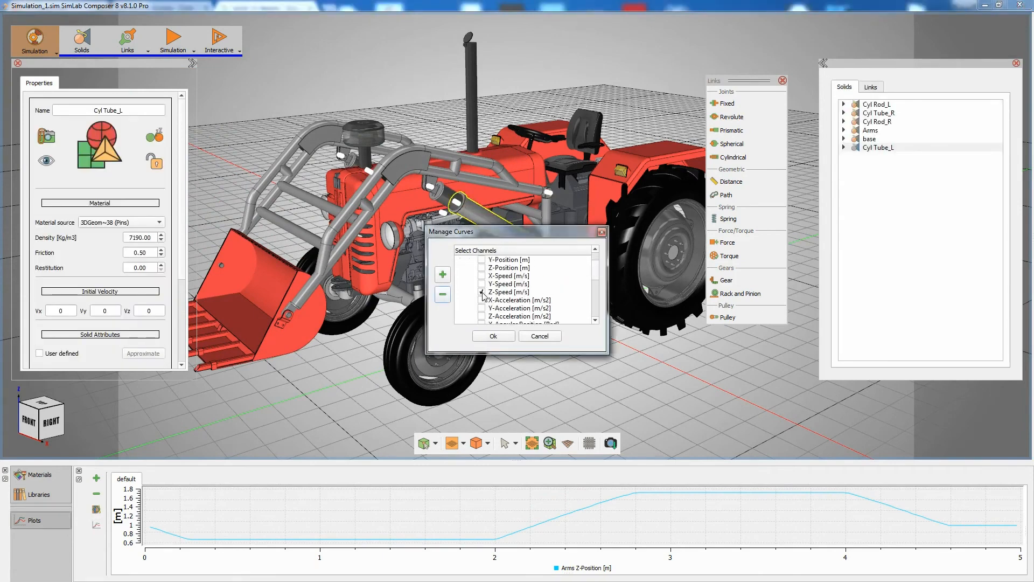
left_click(493, 335)
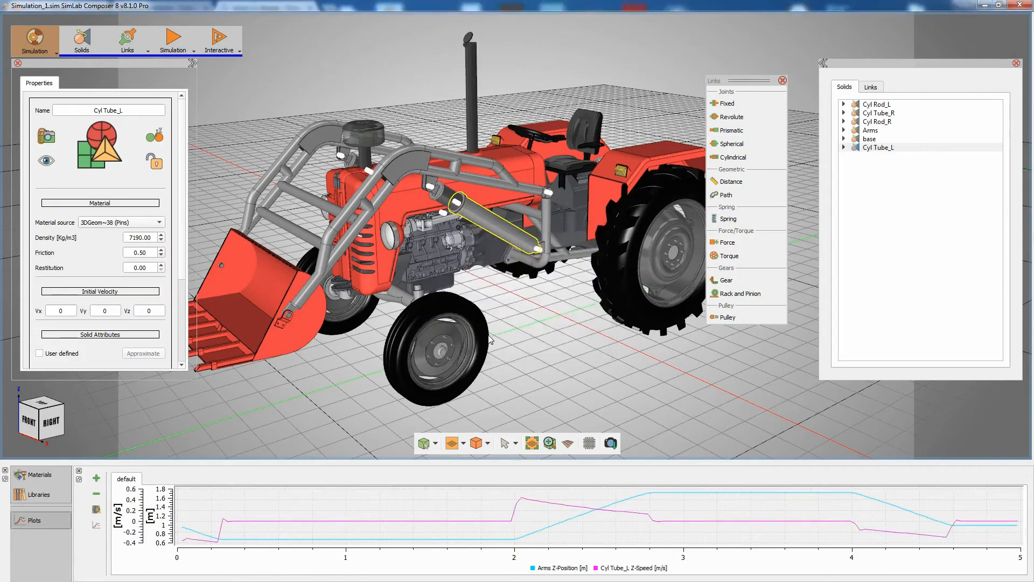
left_click(173, 40)
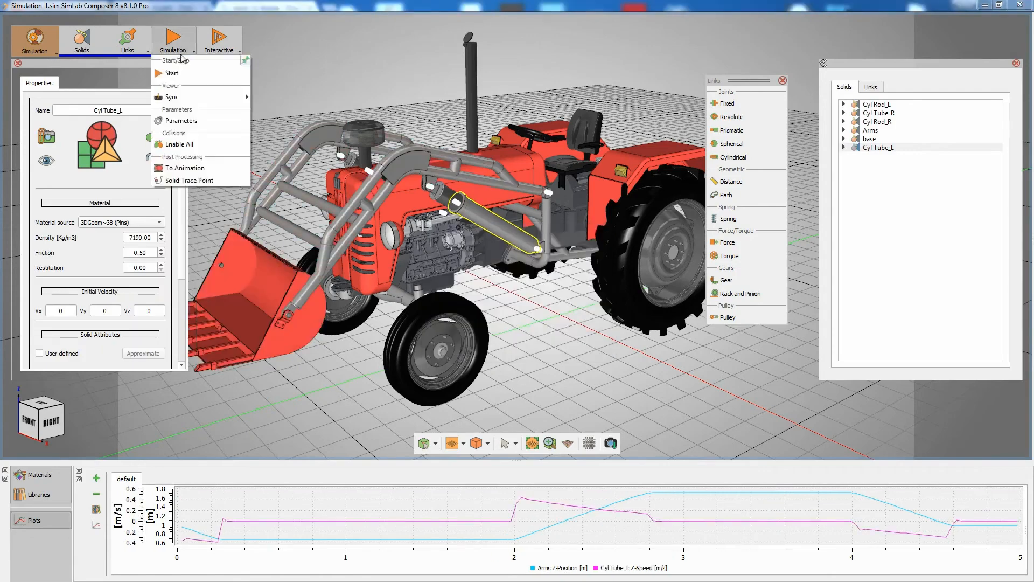
left_click(179, 73)
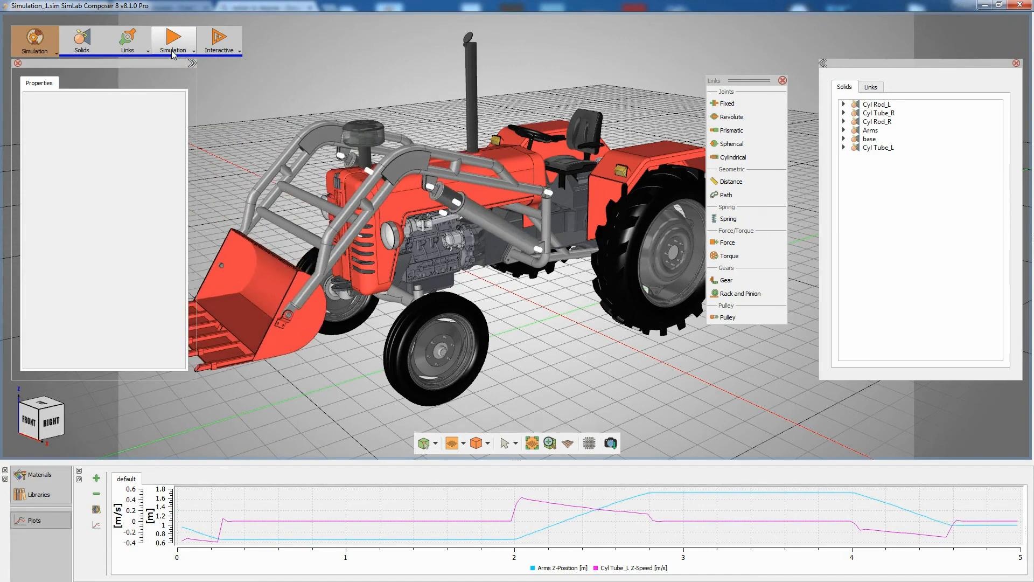
Switch to Scene Building mode, saving the simulation as an animation at 30 frames per second
left_click(44, 45)
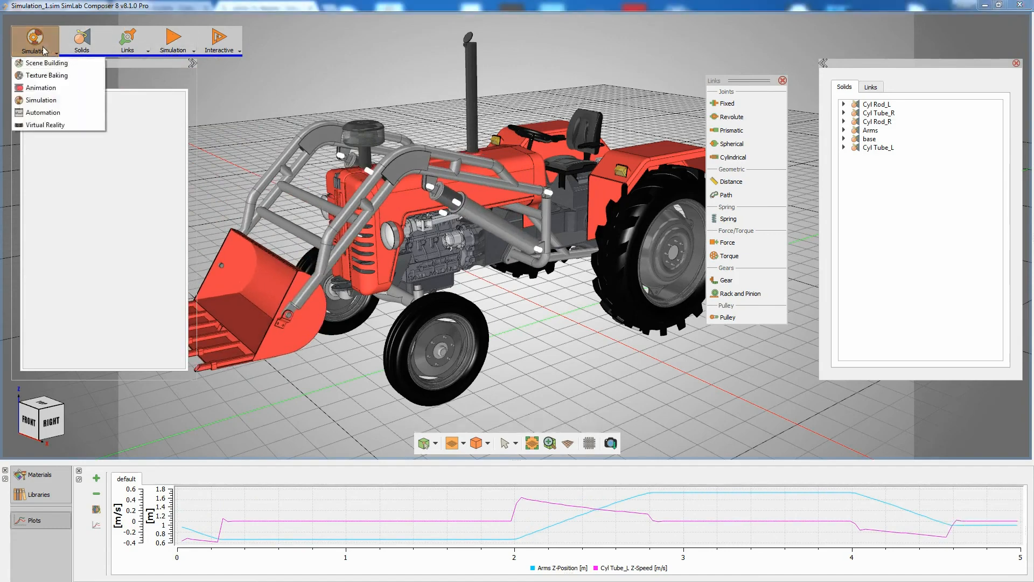
left_click(43, 63)
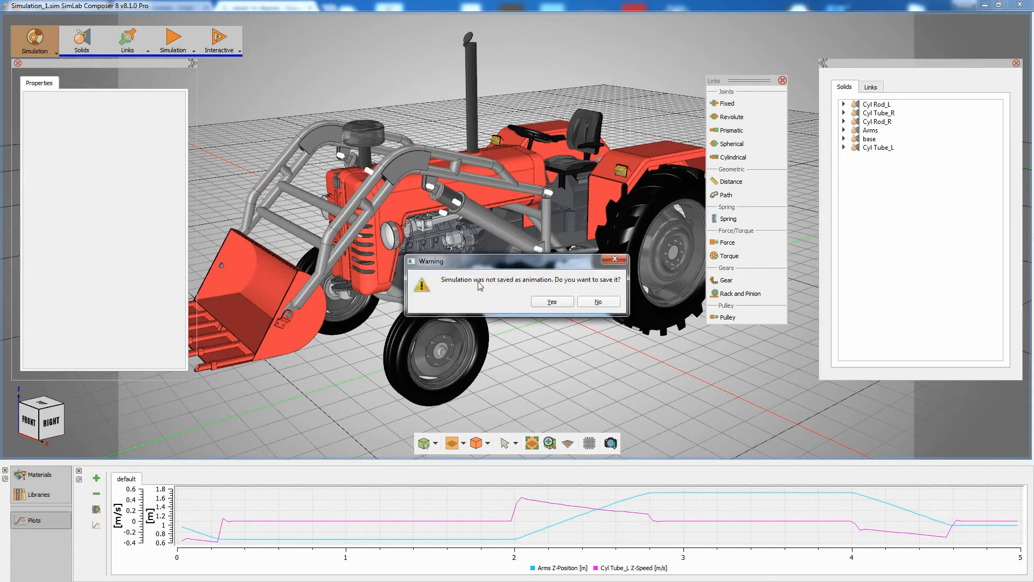
left_click(552, 301)
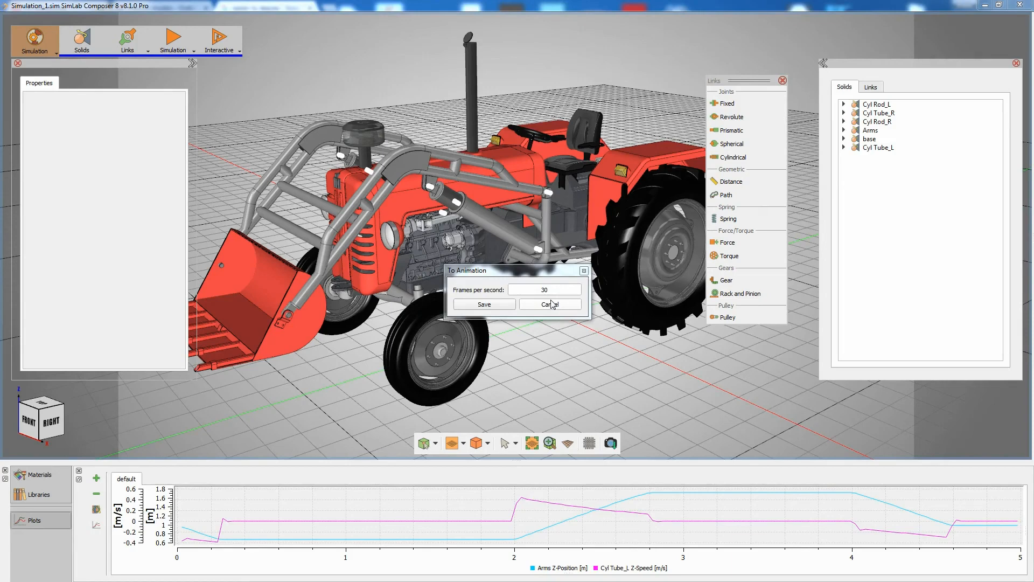
left_click(505, 305)
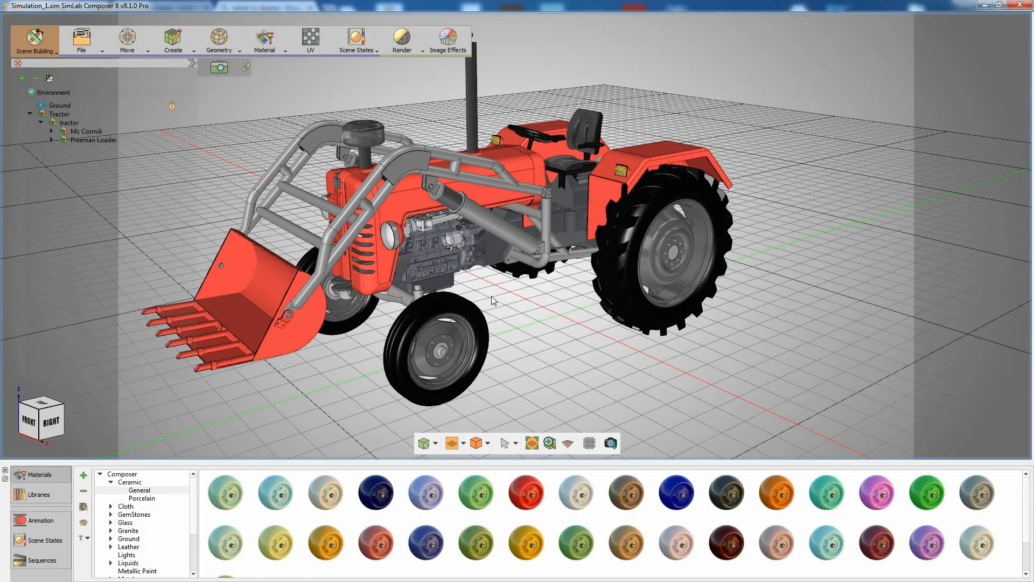
Play the saved loader animation on the timeline and scrub it to frame 138
left_click(54, 518)
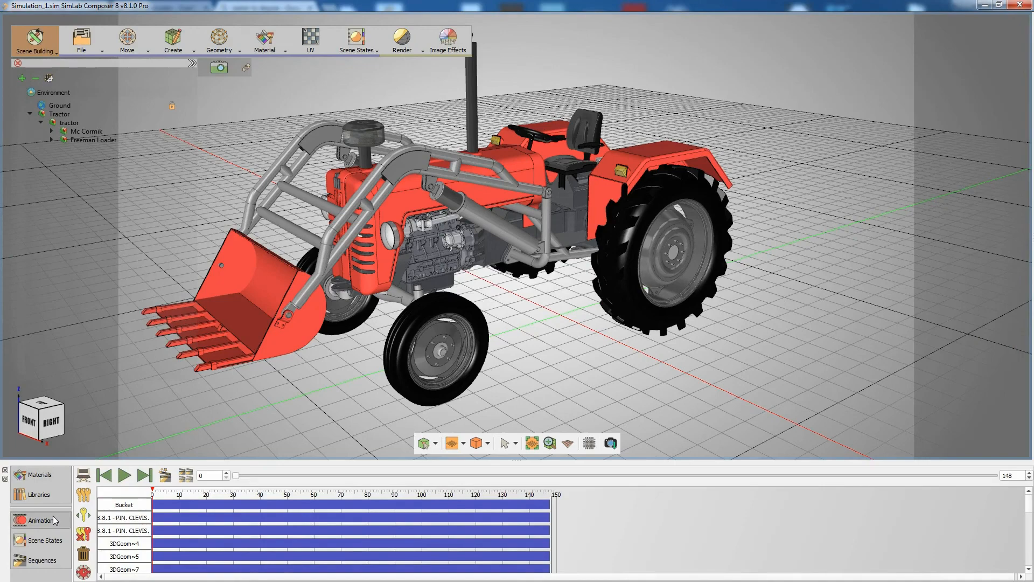
left_click(128, 482)
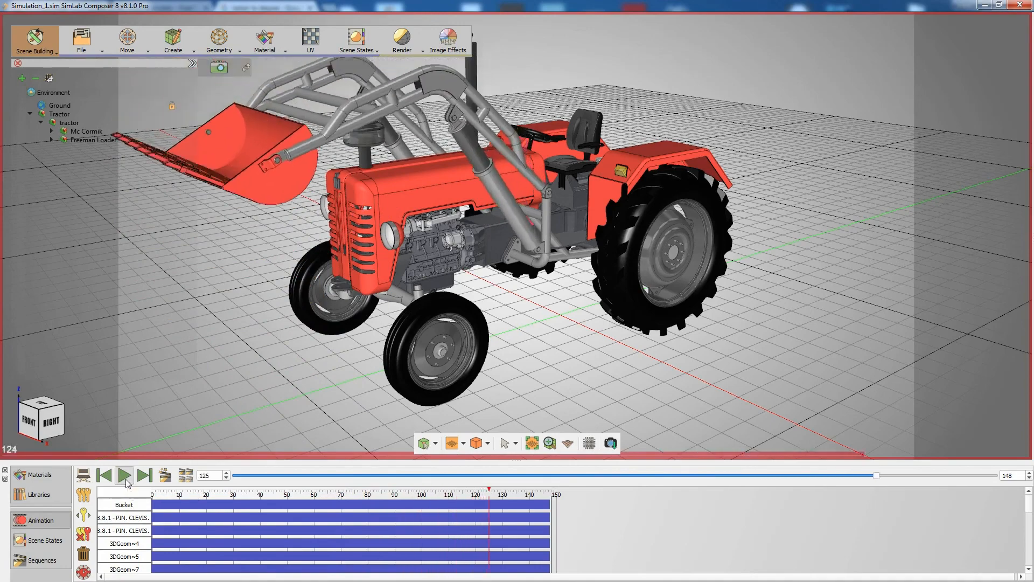
left_click(127, 482)
left_click(479, 493)
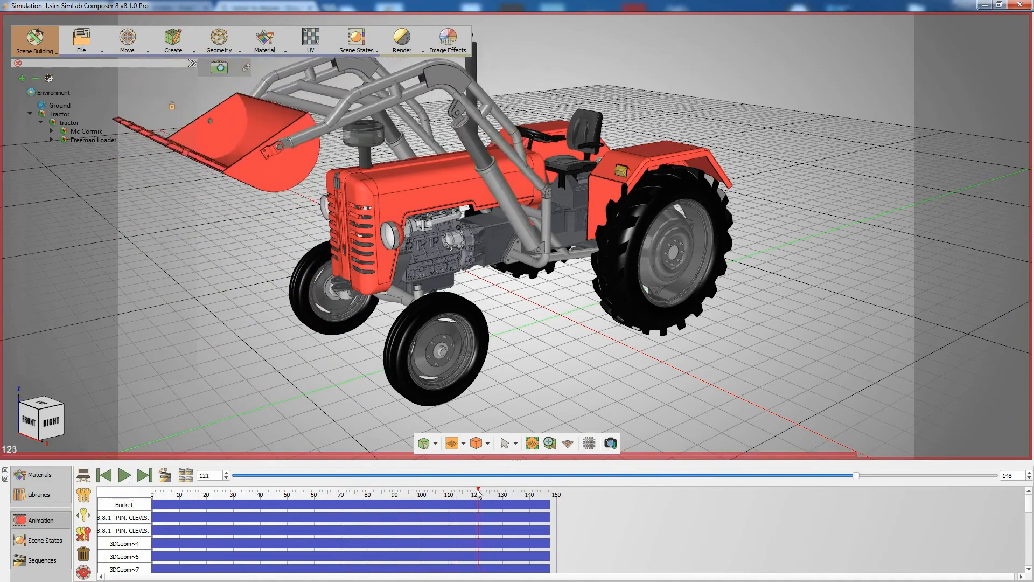
left_click_drag(478, 492, 527, 500)
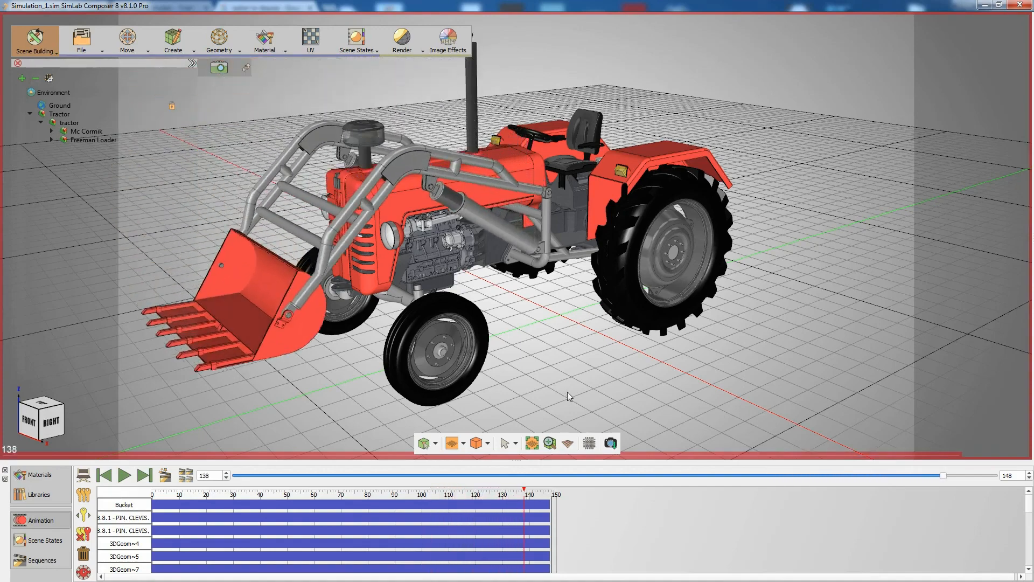
middle_click_drag(567, 392, 660, 367)
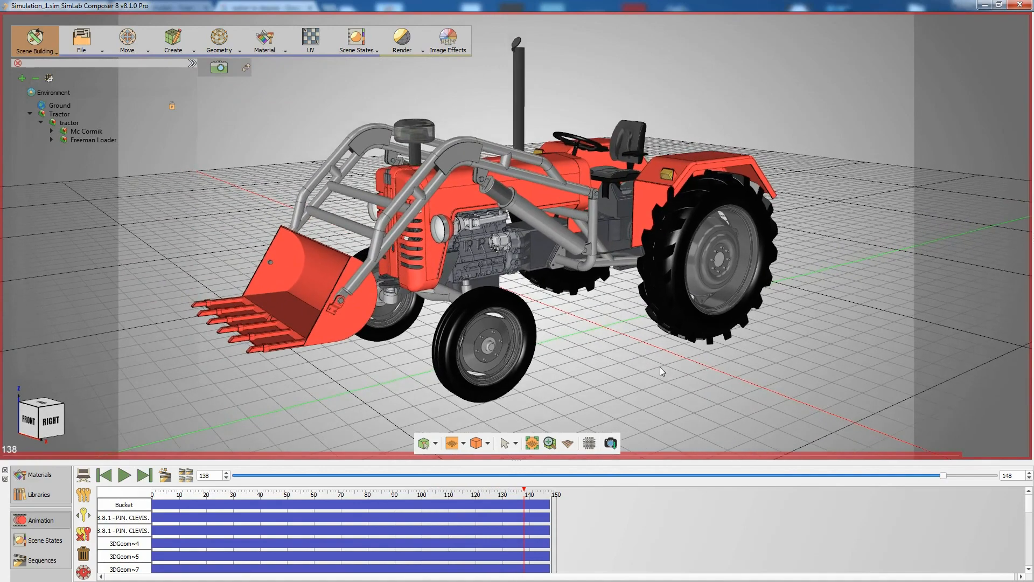